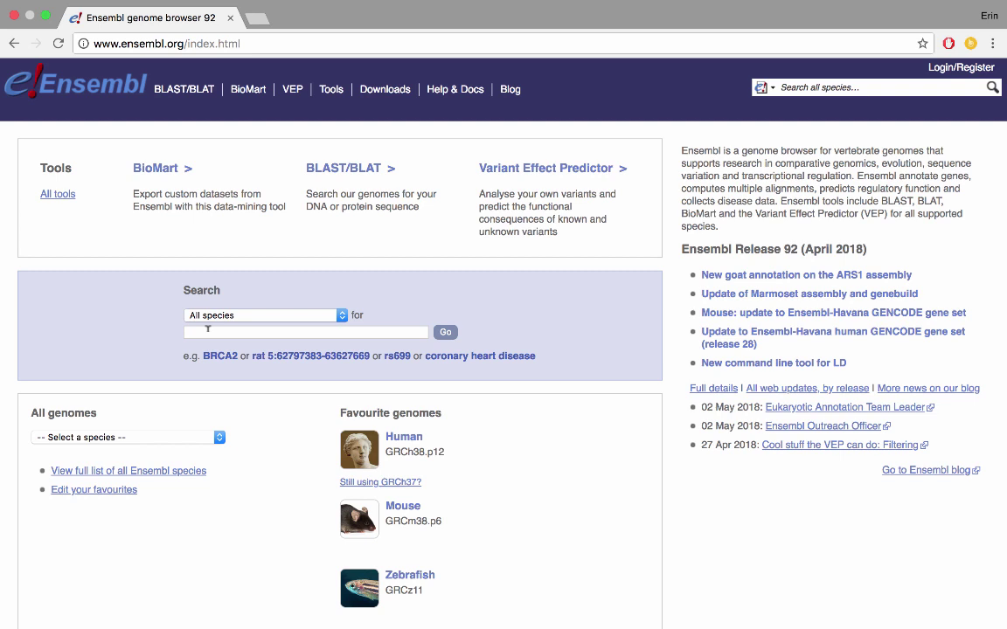
Step: Search all species for tp53, returning 173186 matches led by the human TP53 gene
text(tp53)
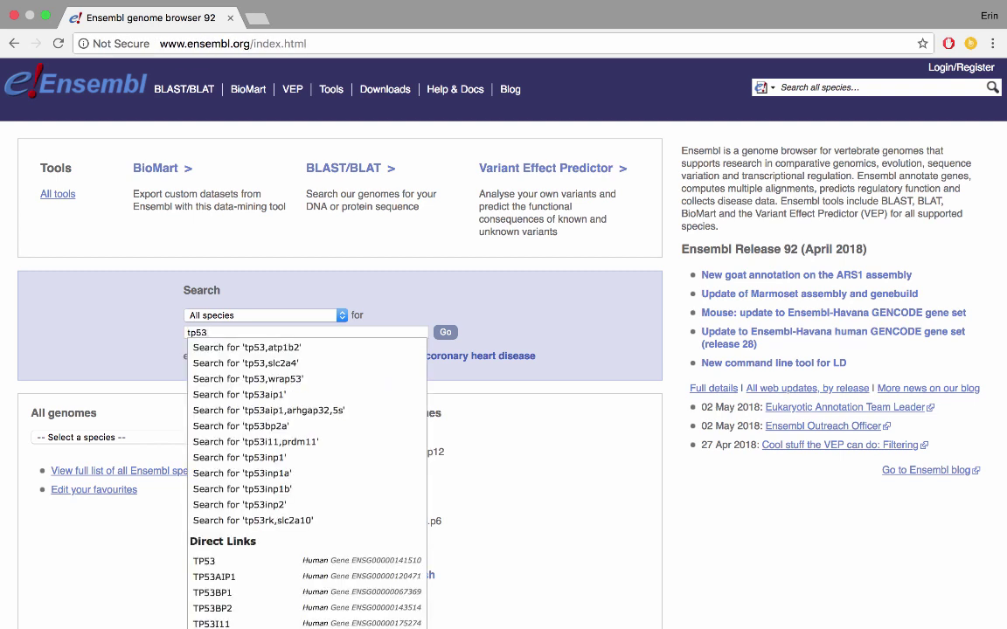
key(Return)
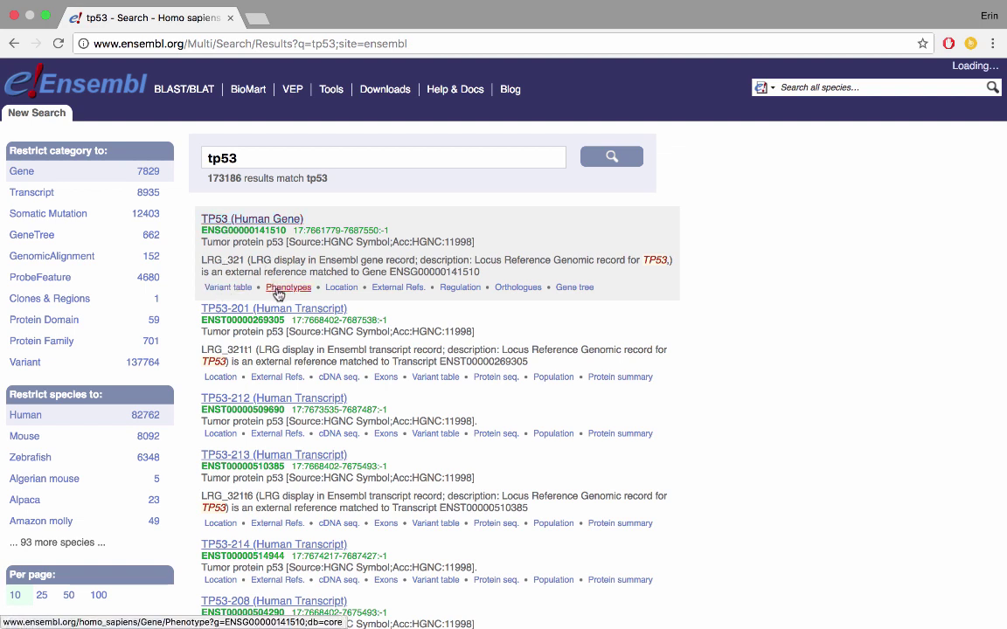
Step: Open the human TP53 gene page and show, then hide, its transcript table
click(266, 228)
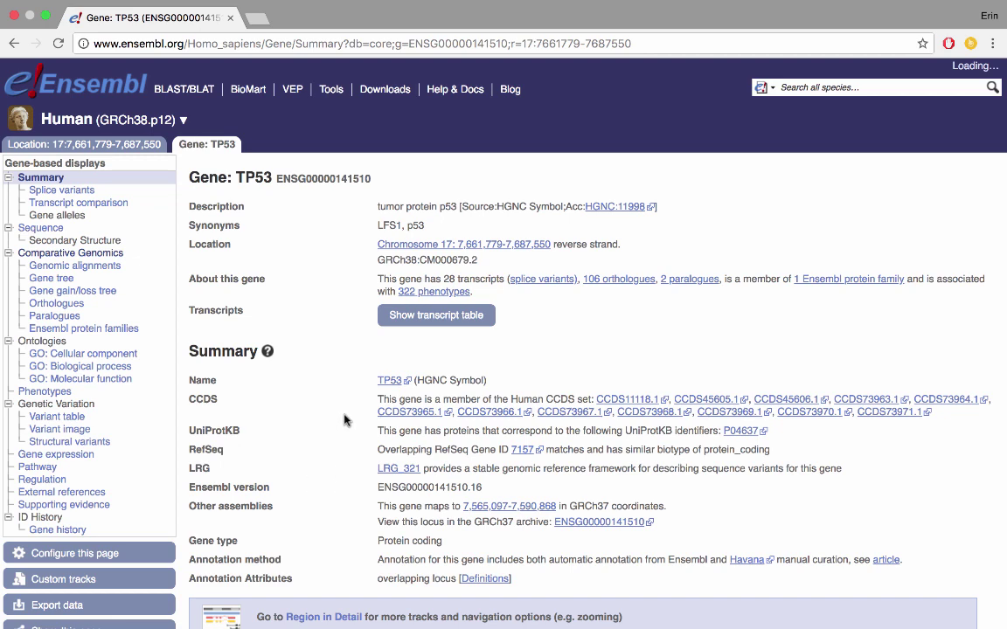
click(400, 319)
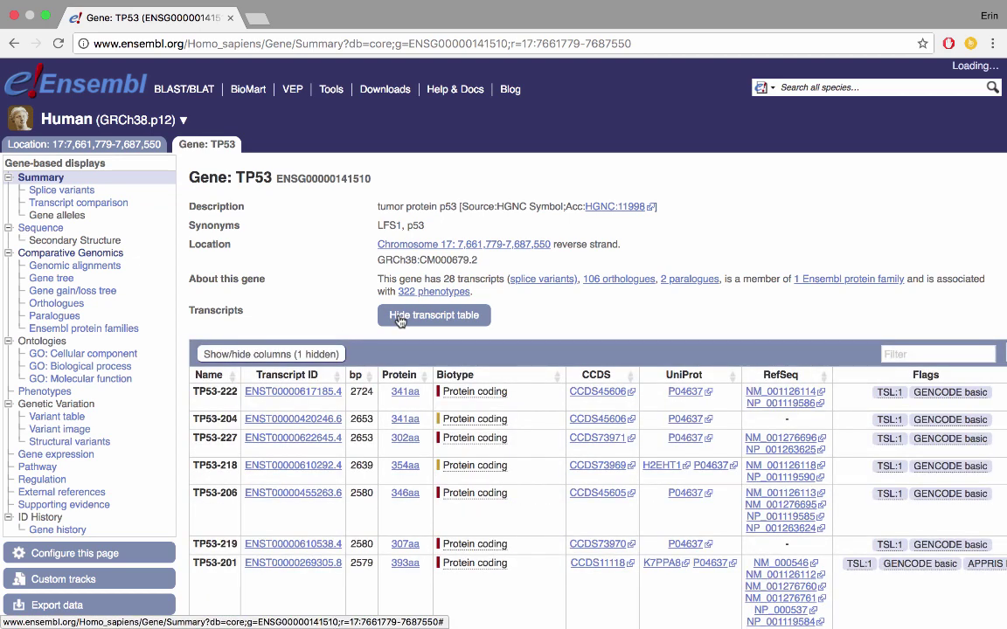
scroll(399, 320, down, 5)
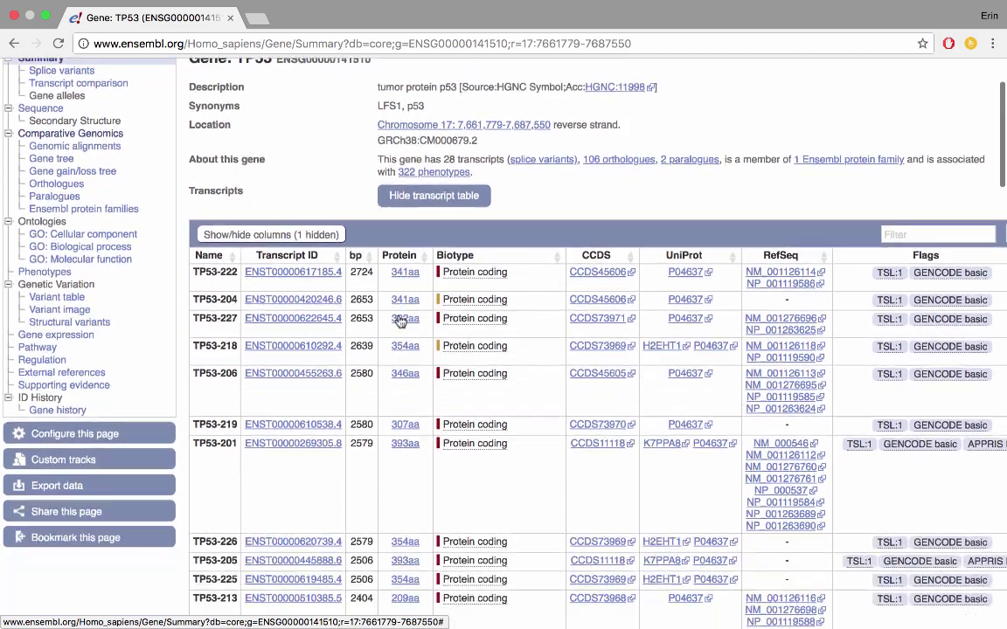
scroll(400, 320, up, 5)
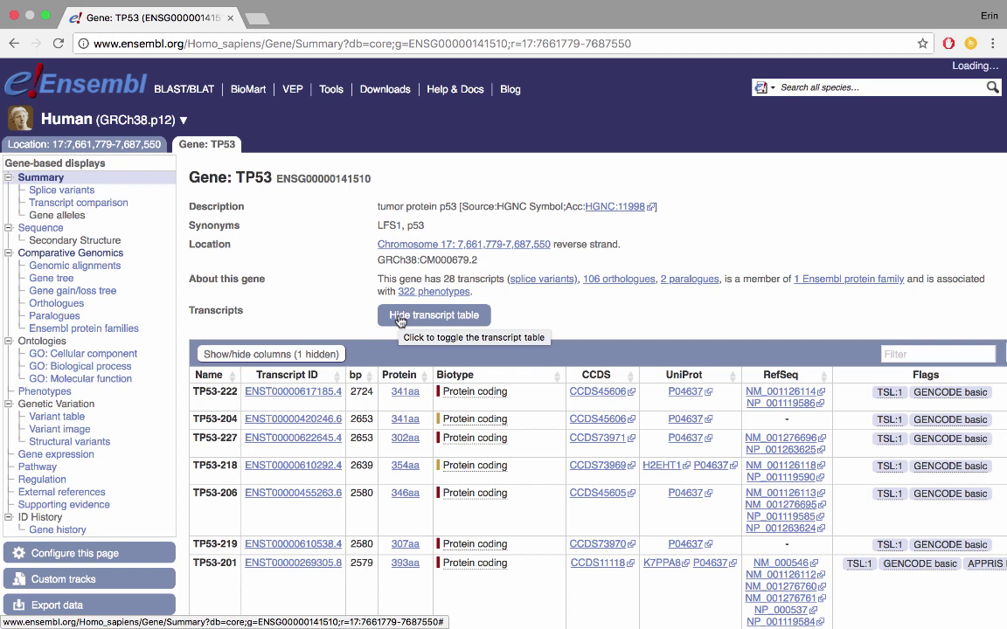
click(400, 316)
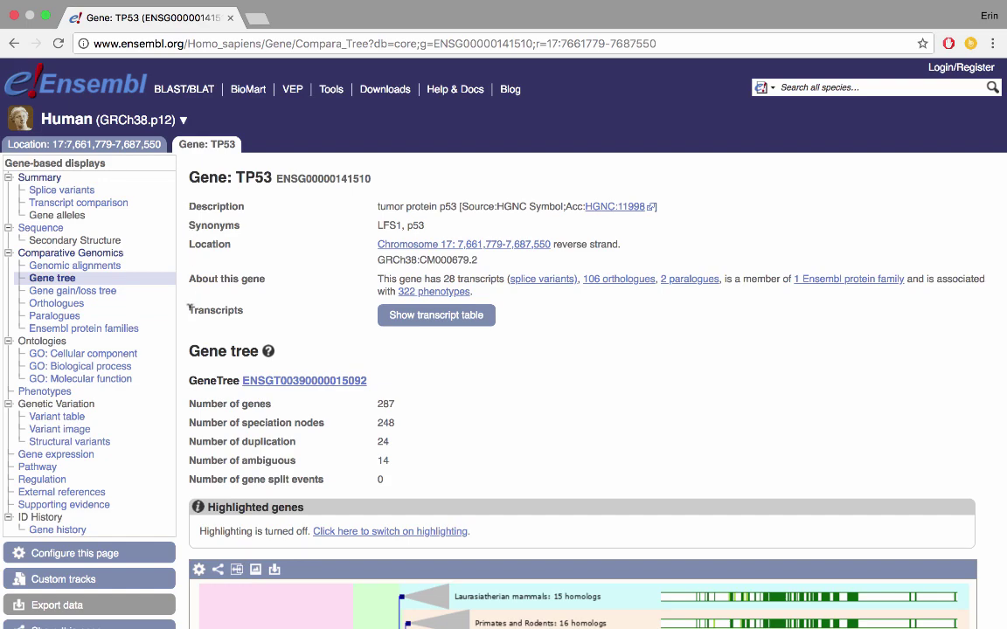
scroll(190, 308, down, 5)
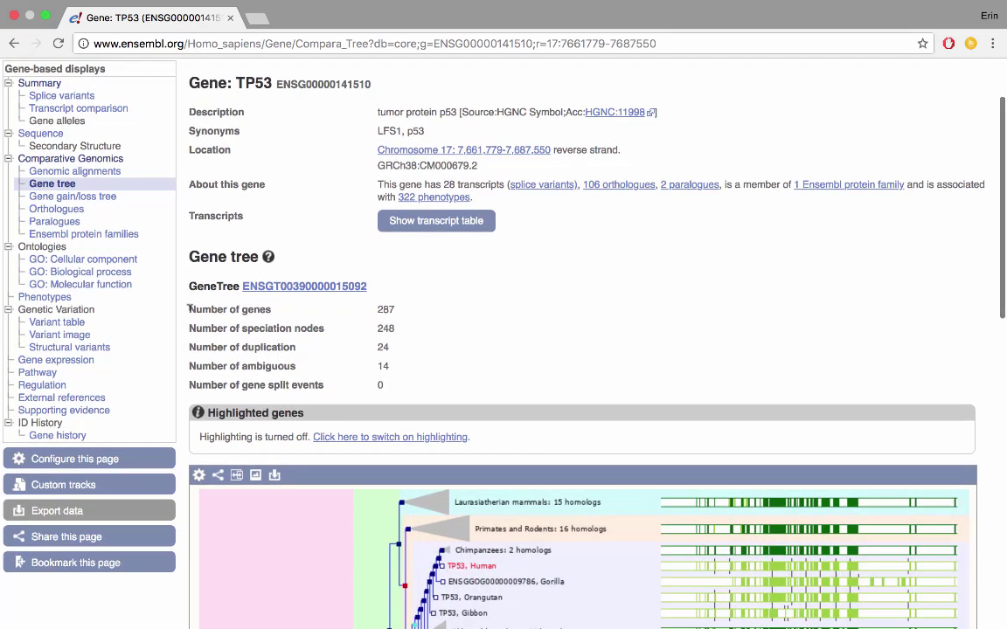
scroll(190, 315, down, 2)
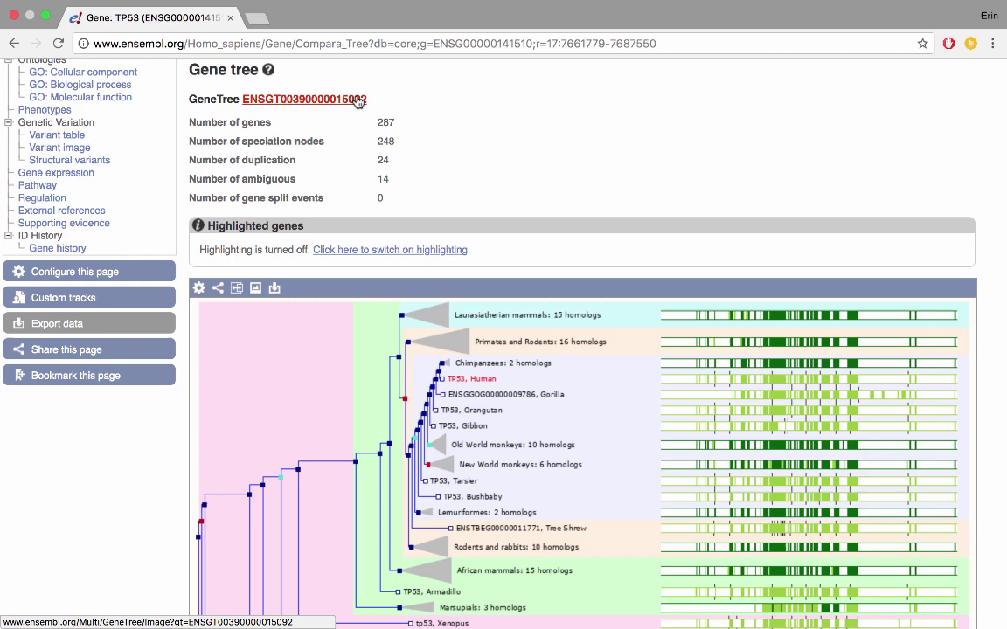
scroll(357, 102, down, 5)
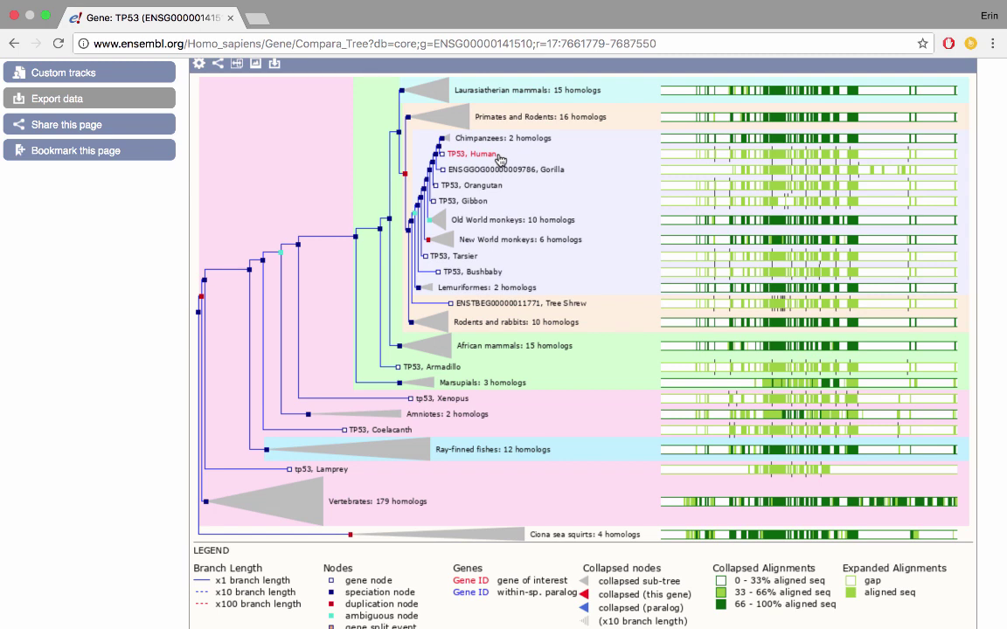
Step: Expand the Chimpanzees sub-tree into chimpanzee and bonobo genes, then inspect the Primates and Rodents node
click(443, 142)
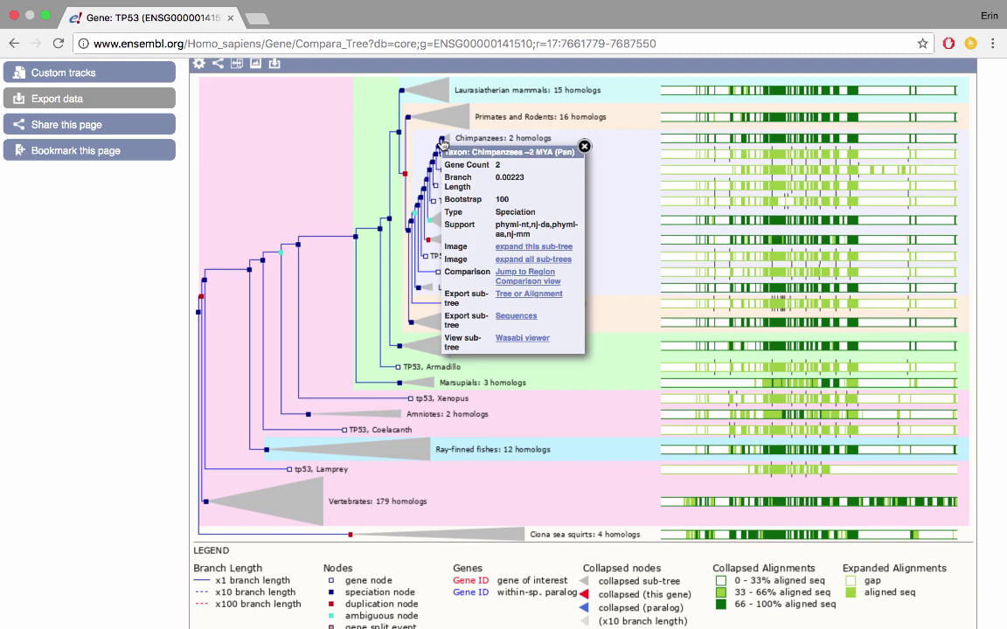
click(502, 248)
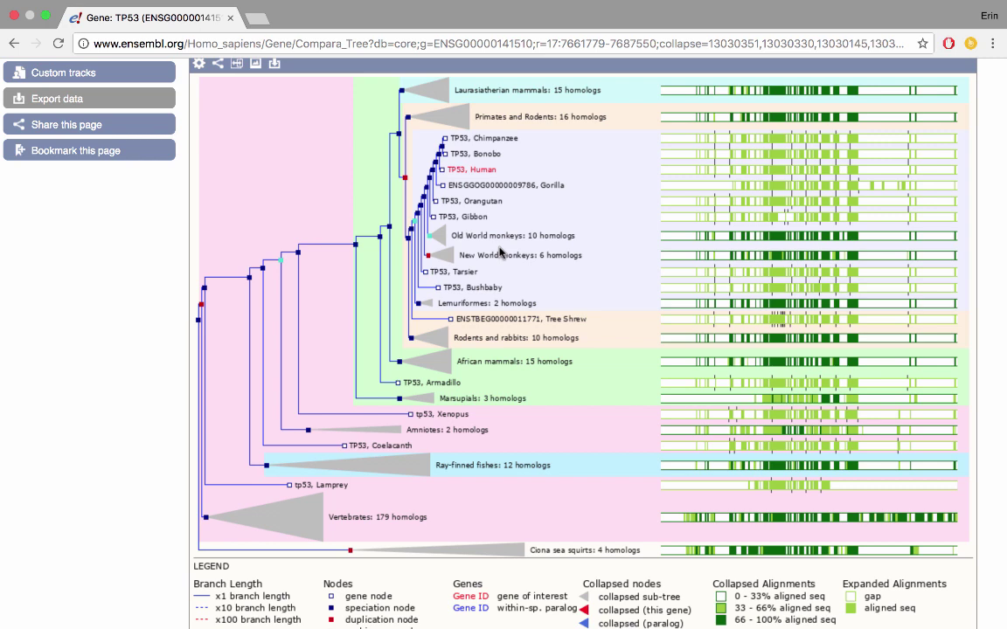
click(406, 183)
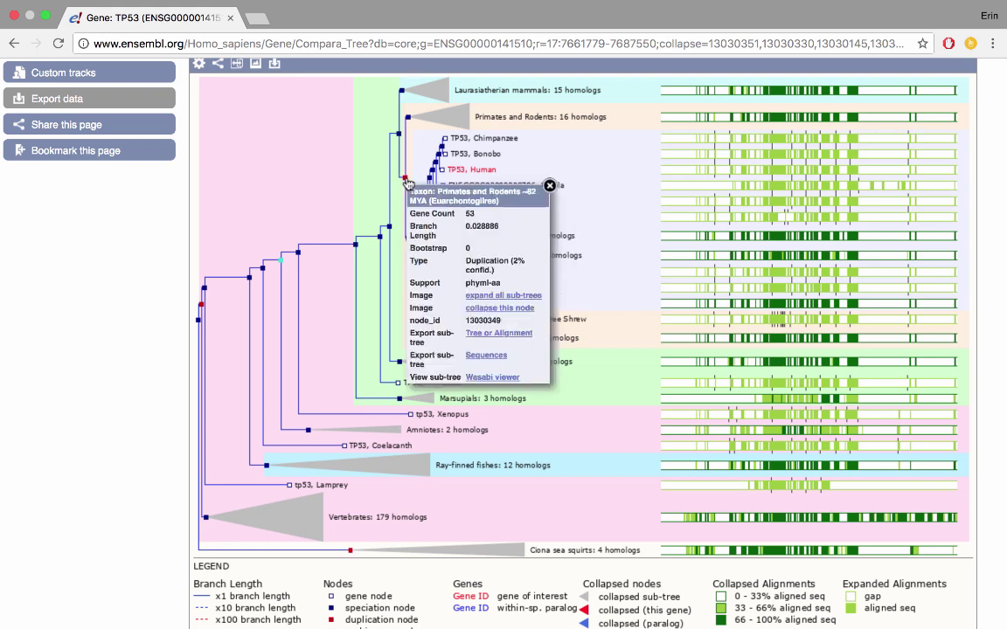
click(550, 186)
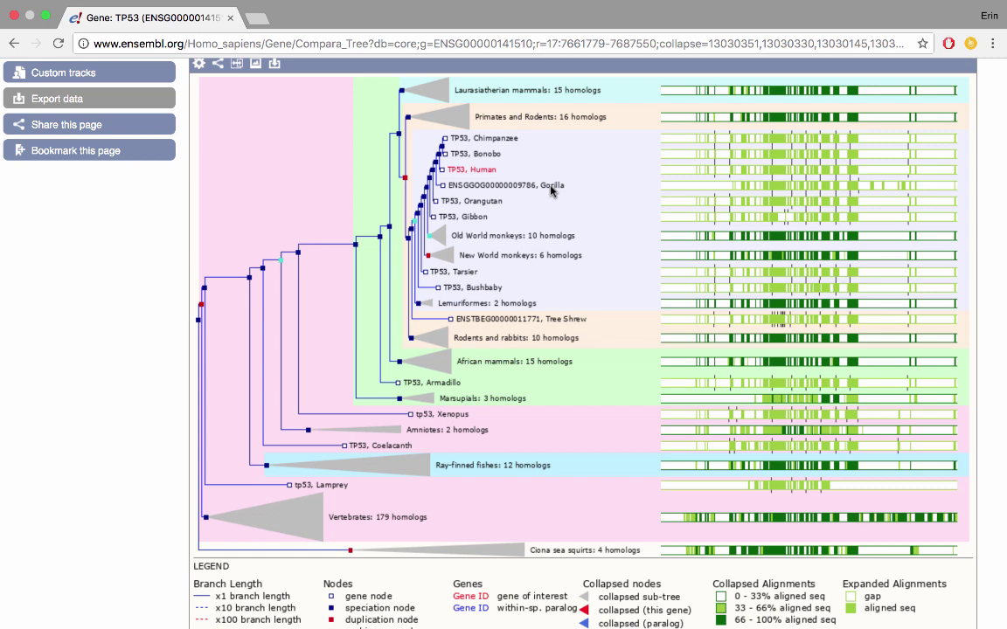
click(482, 156)
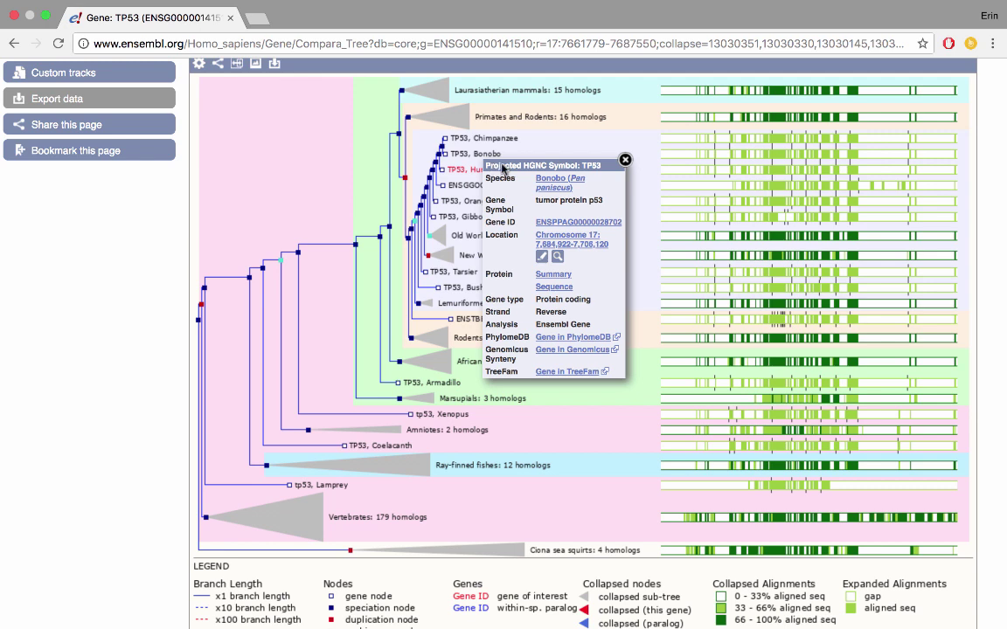
click(624, 160)
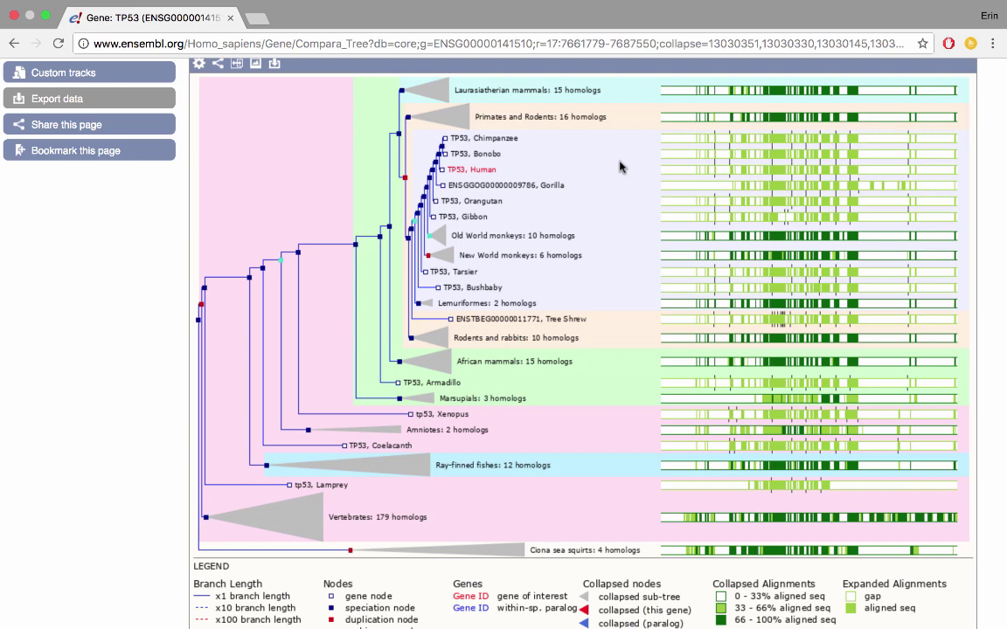
scroll(620, 166, down, 8)
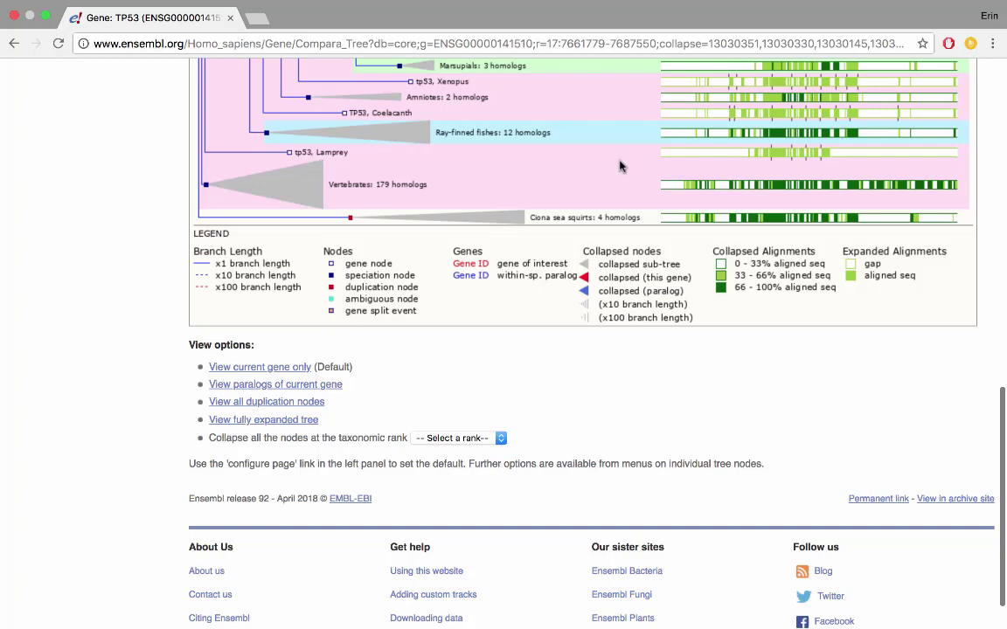
scroll(620, 166, down, 2)
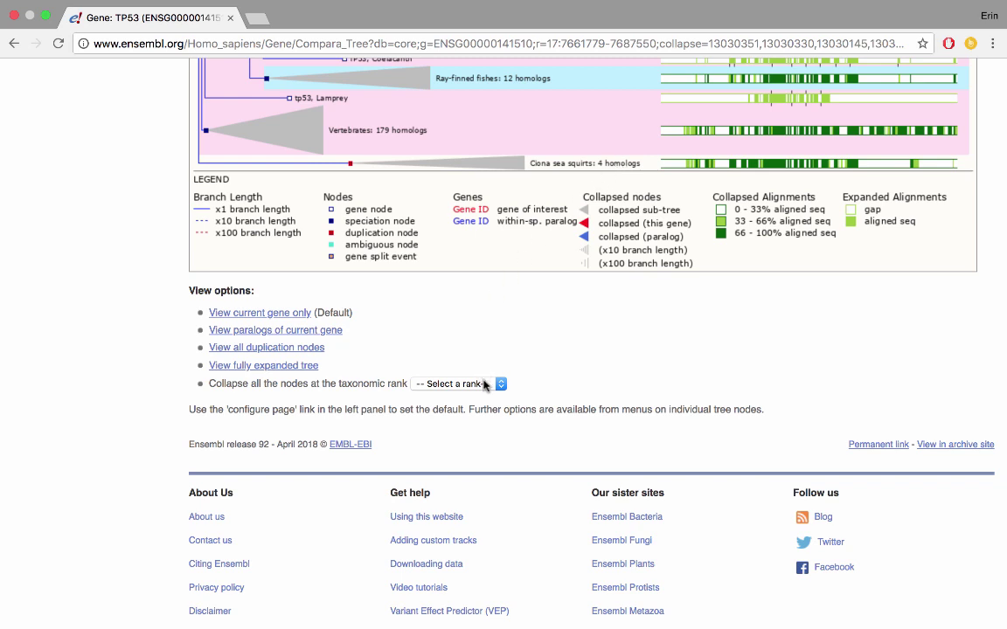
click(502, 385)
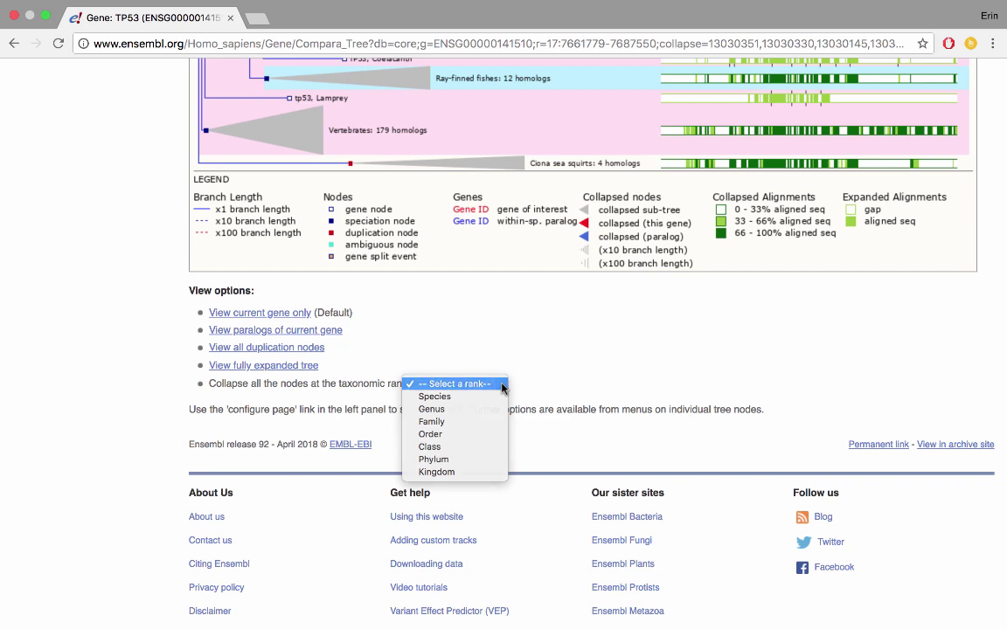
click(503, 387)
scroll(503, 387, up, 10)
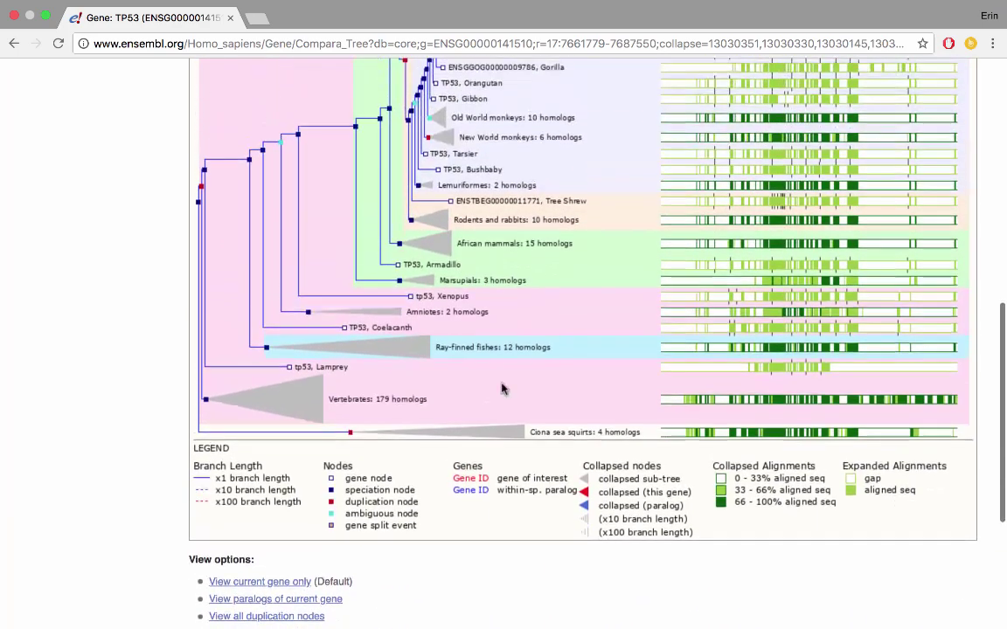
scroll(503, 387, down, 1)
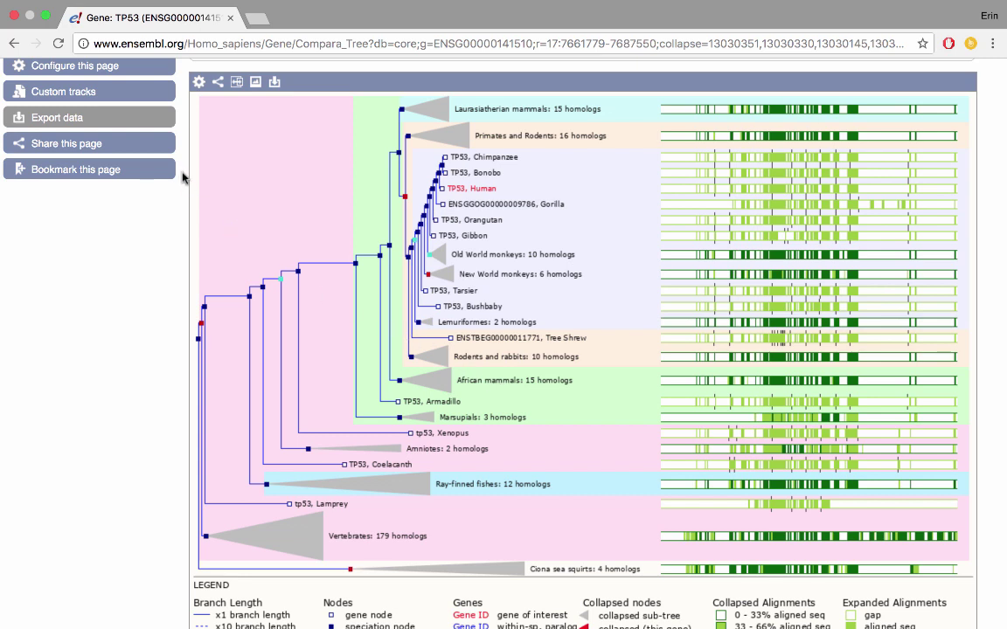
click(218, 84)
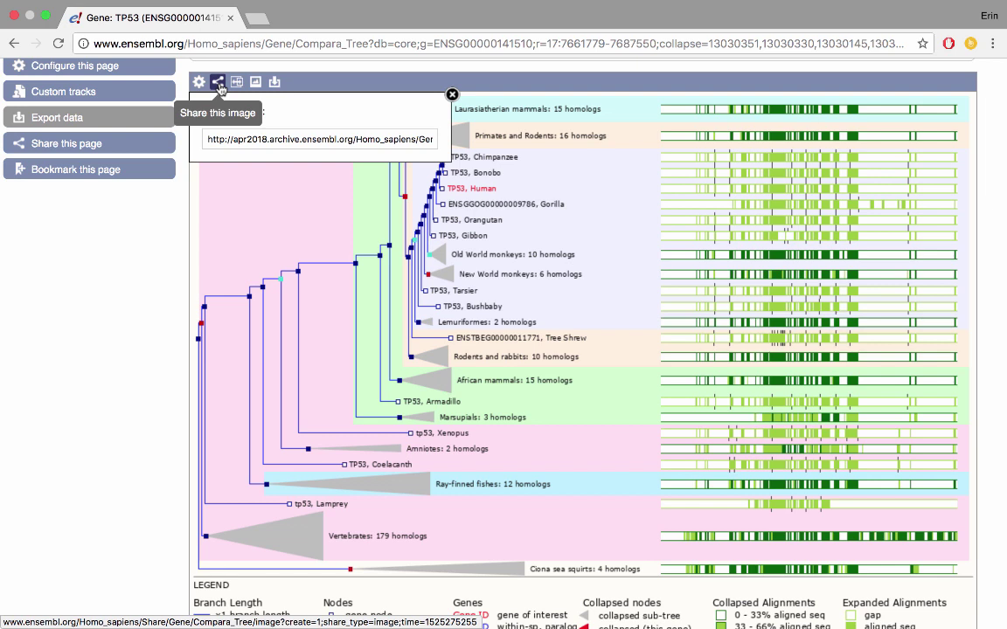
click(452, 94)
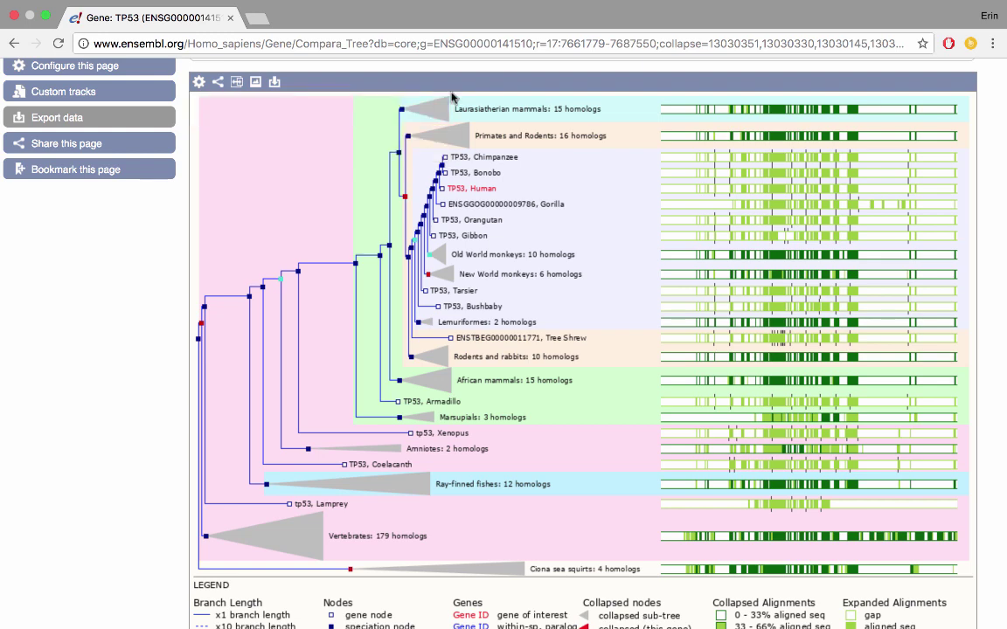
click(256, 83)
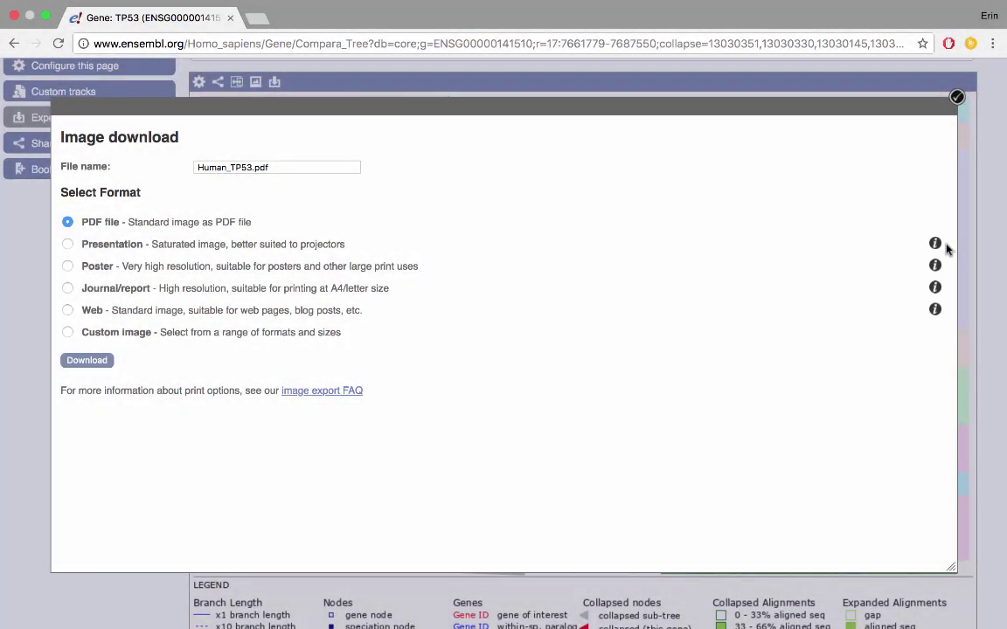
click(934, 244)
click(865, 92)
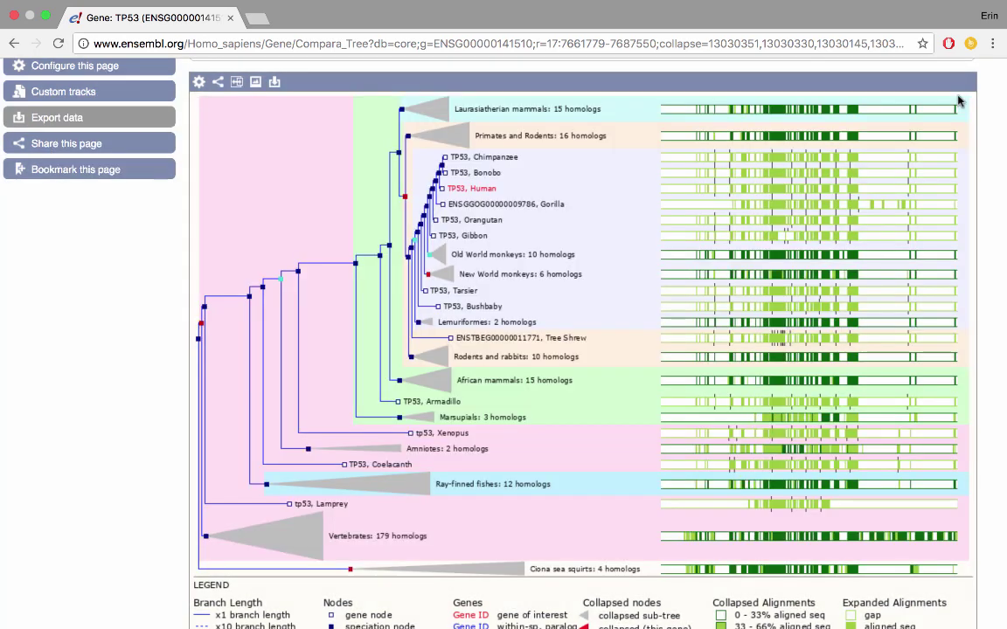
click(275, 83)
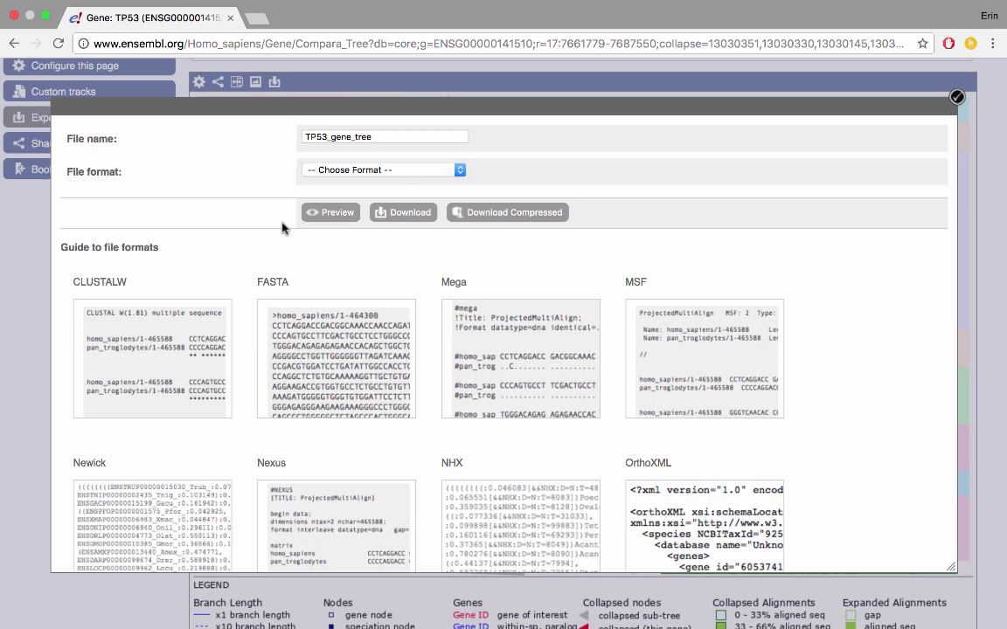
scroll(285, 219, down, 3)
scroll(285, 225, down, 4)
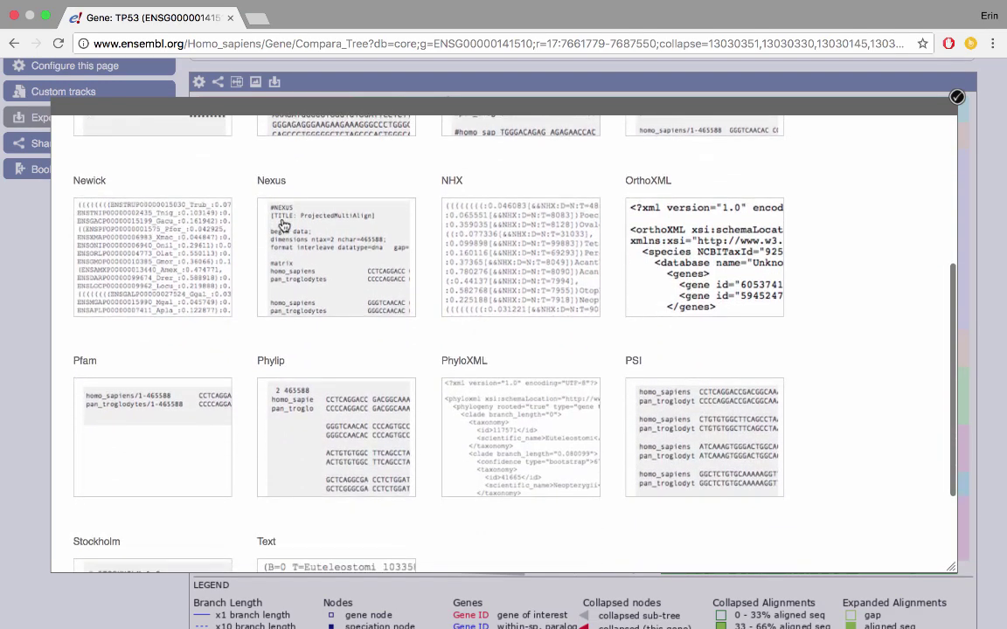
scroll(284, 225, up, 2)
scroll(284, 225, up, 5)
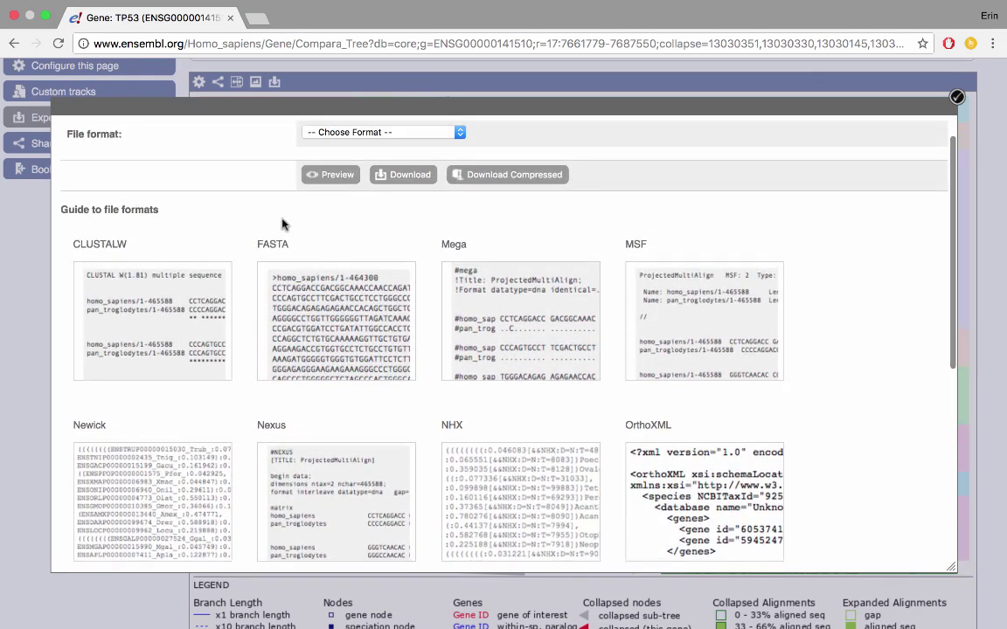
click(316, 171)
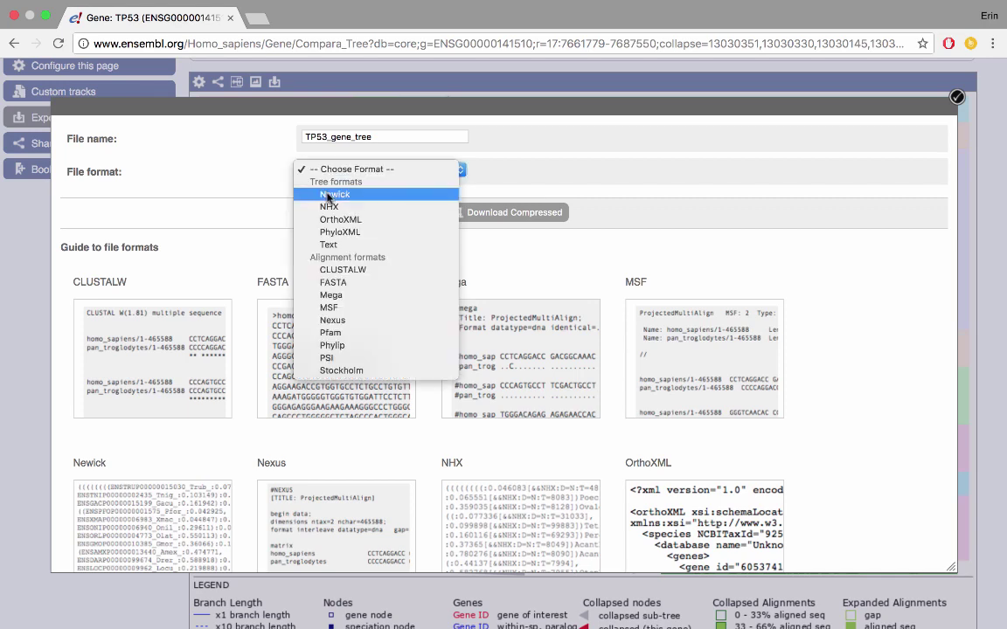
click(328, 195)
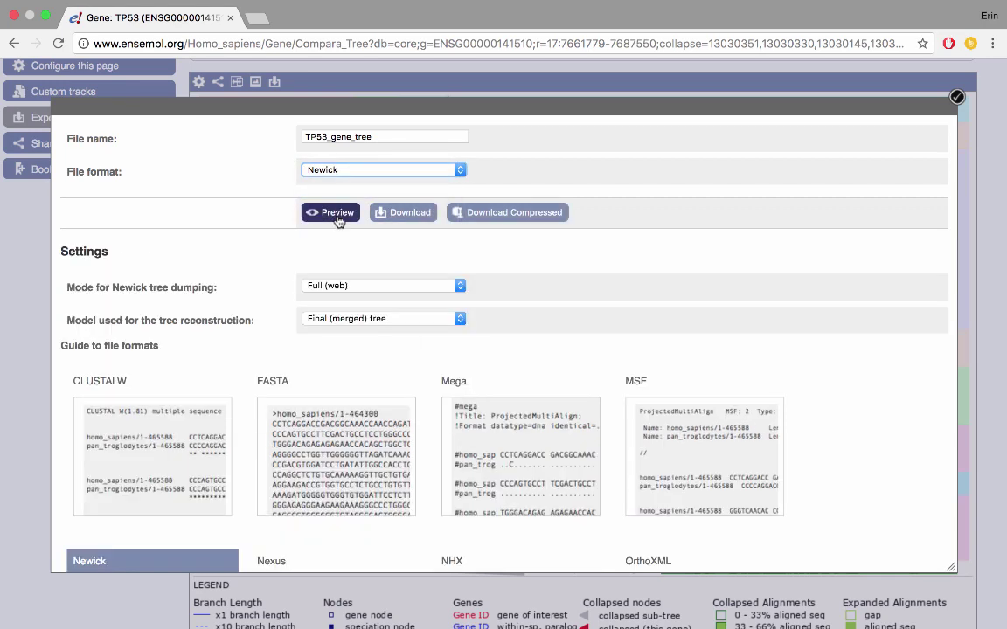
click(337, 215)
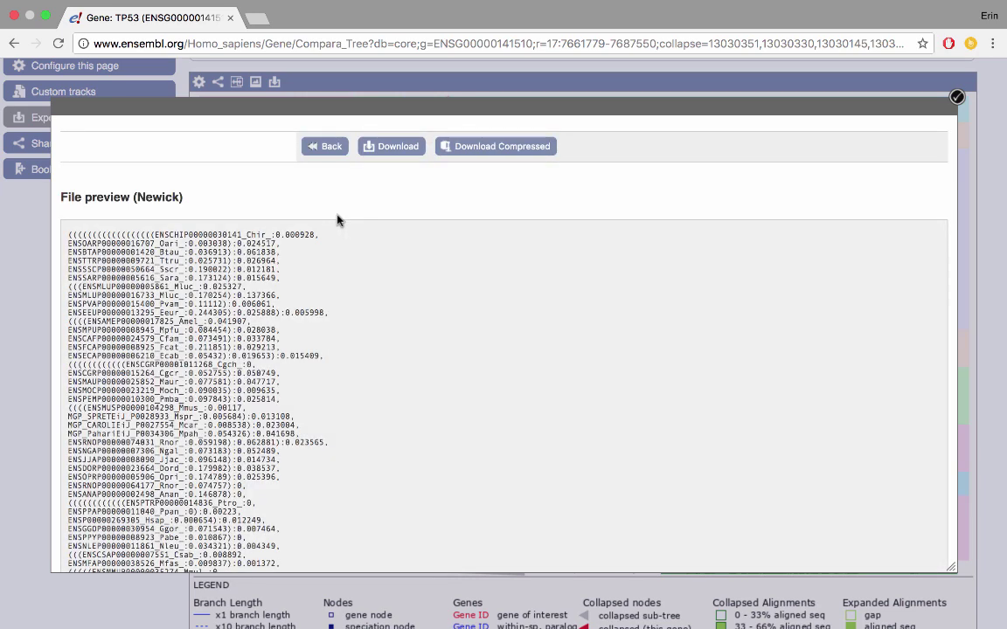
click(325, 148)
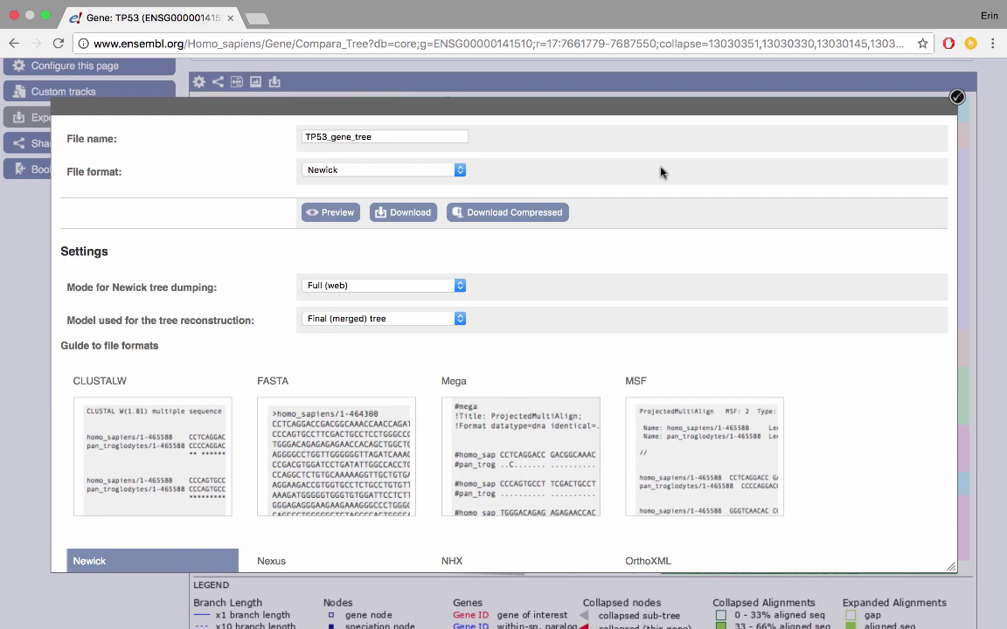
click(957, 97)
Step: Open the Orthologues page for human TP53, summarising 77 one-to-one orthologues across 97 species
scroll(957, 99, up, 8)
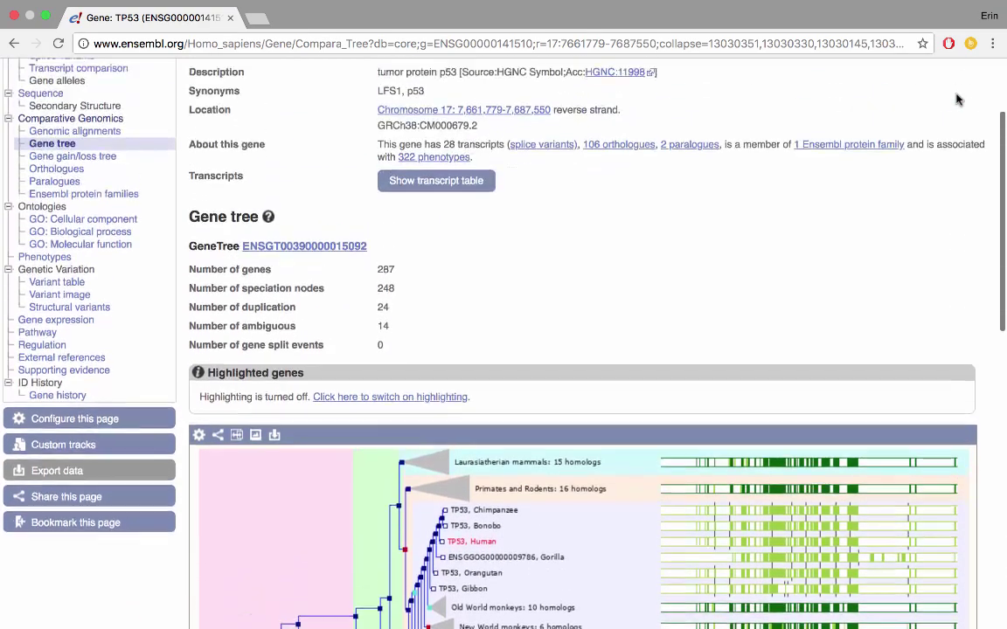
scroll(957, 99, up, 2)
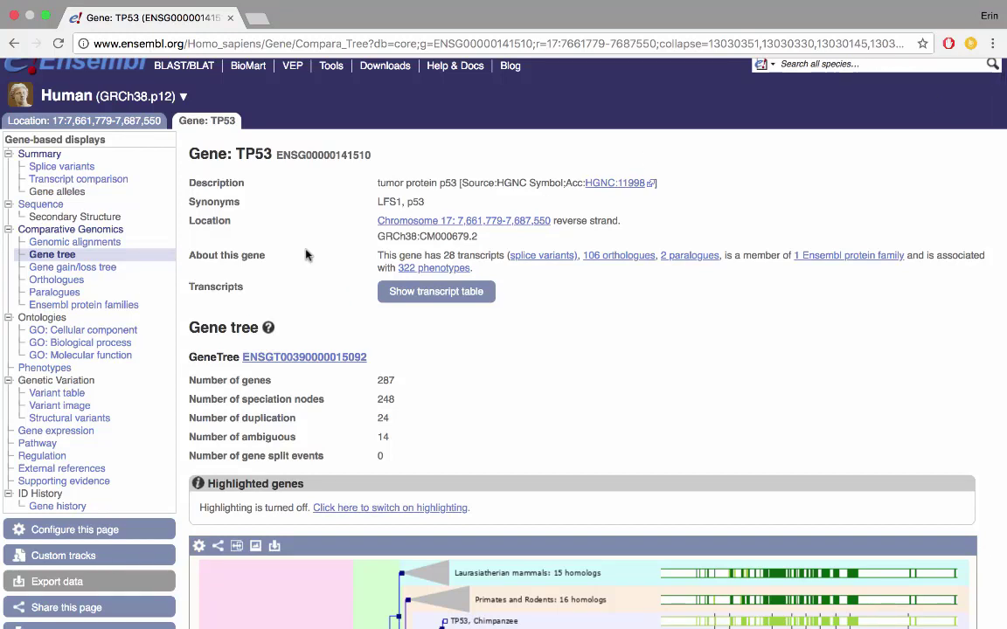
click(56, 279)
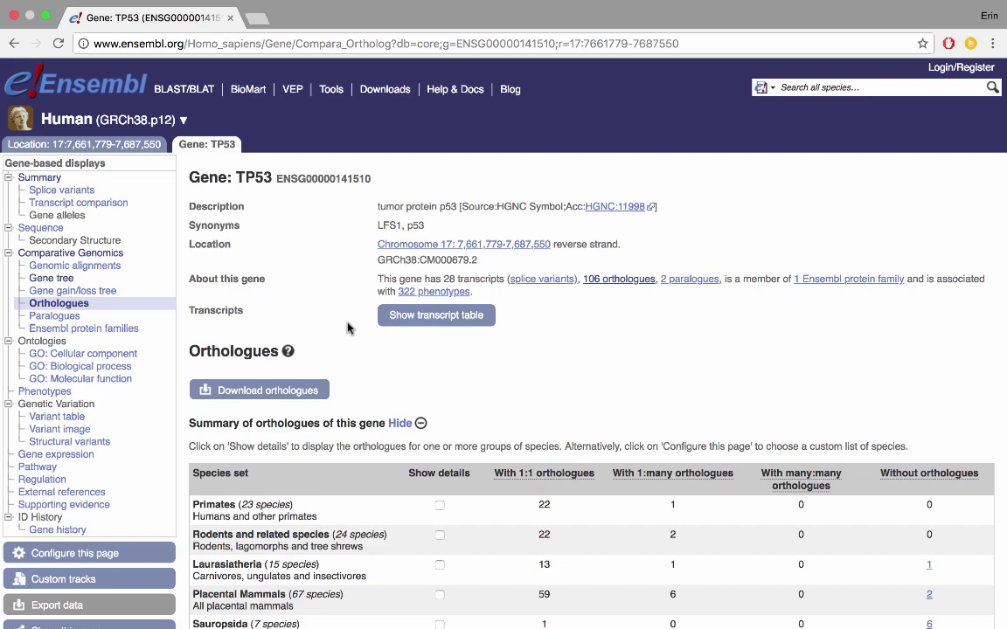
scroll(646, 335, down, 3)
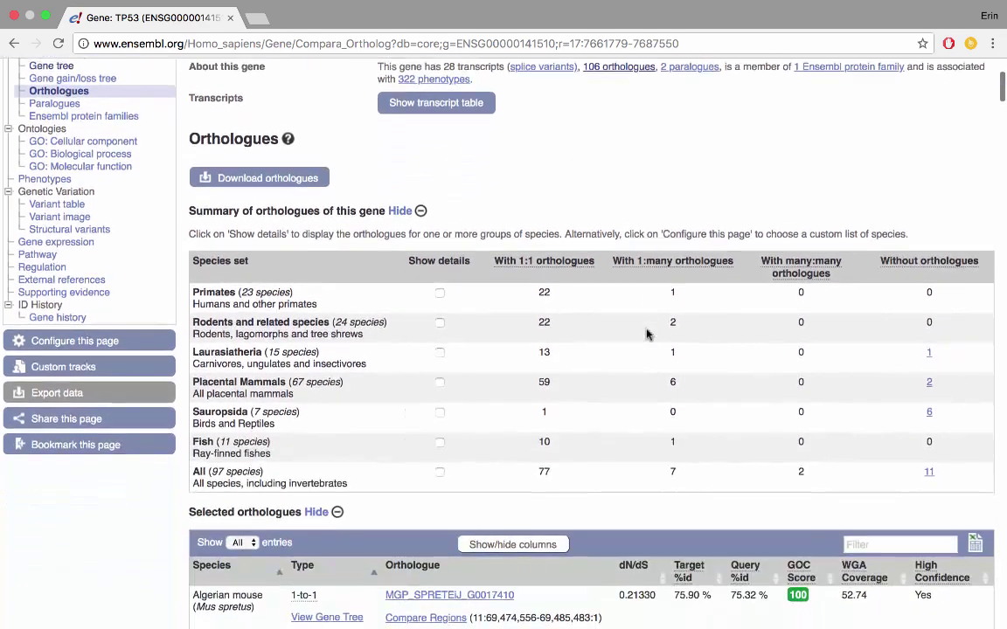
scroll(646, 335, down, 1)
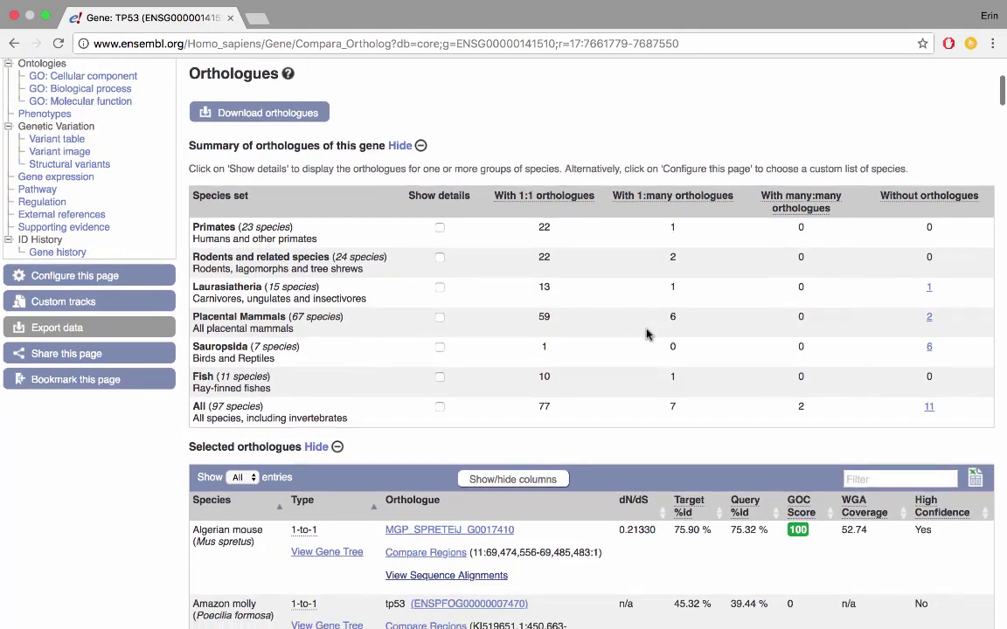
click(272, 123)
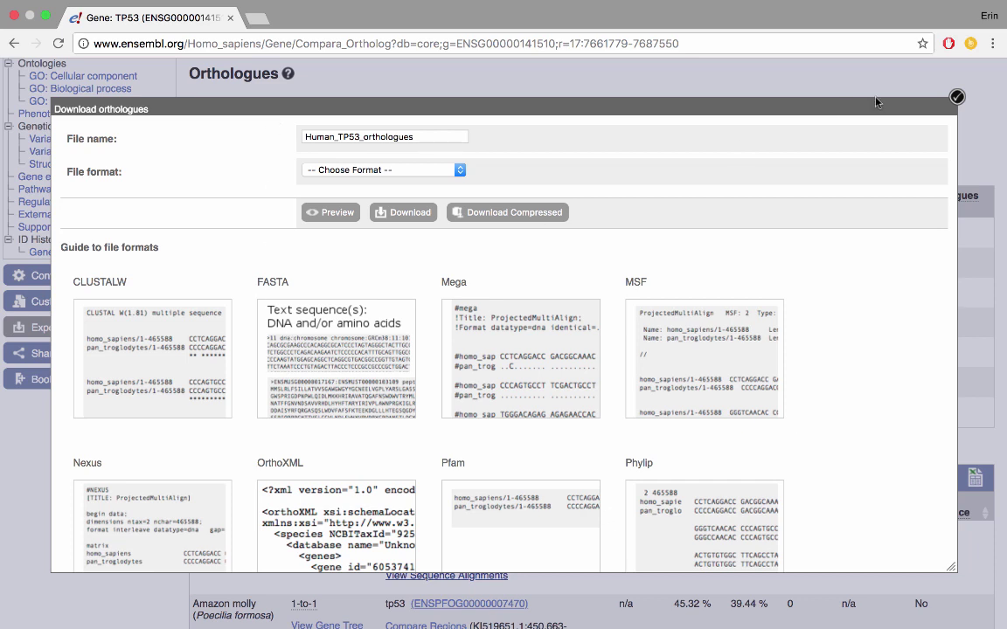
click(957, 98)
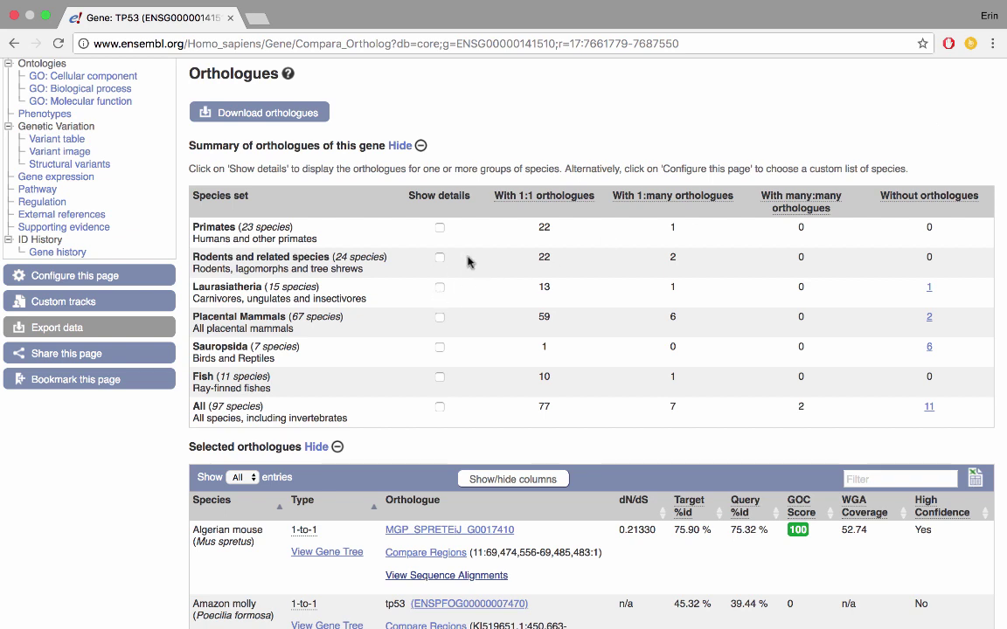
Step: Hide the orthologue summary and Selected orthologues tables, leaving the 11 species without orthologues
mouse_move(521, 196)
click(422, 147)
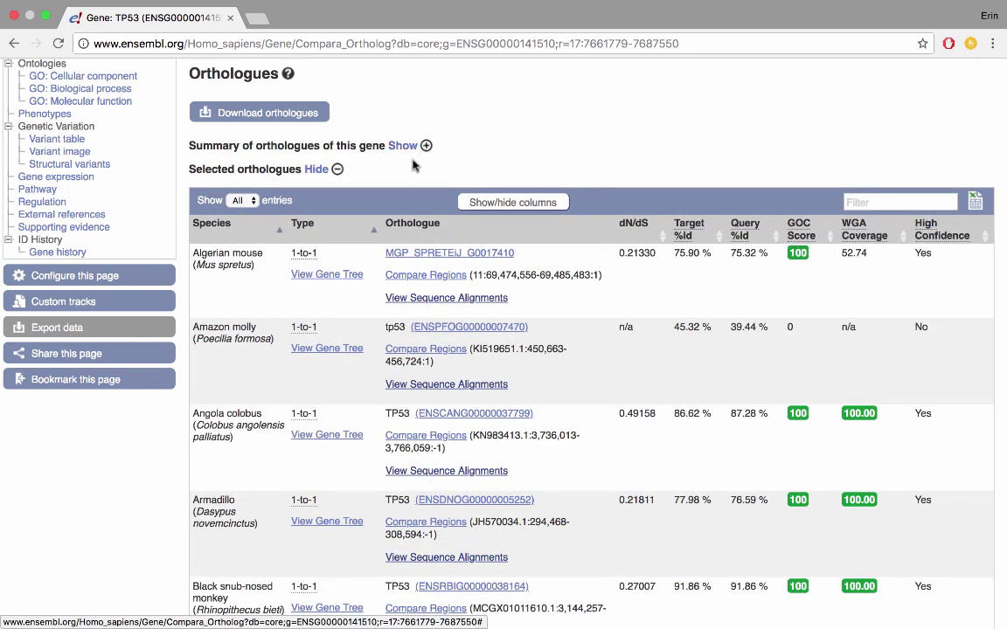
click(338, 172)
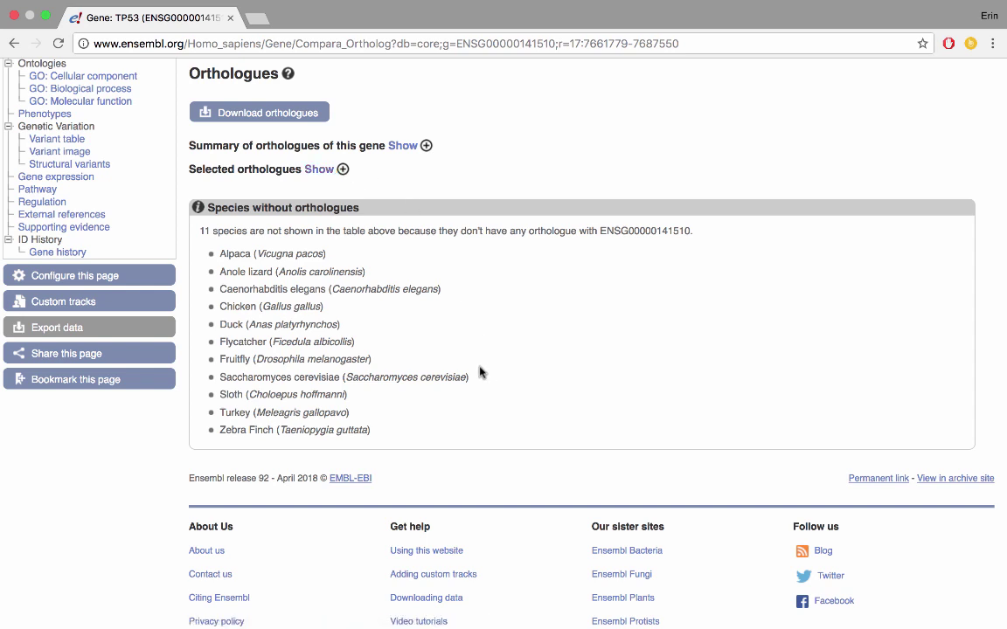
Step: Show the Selected orthologues table again, starting with the Algerian mouse 1-to-1 orthologue
click(344, 170)
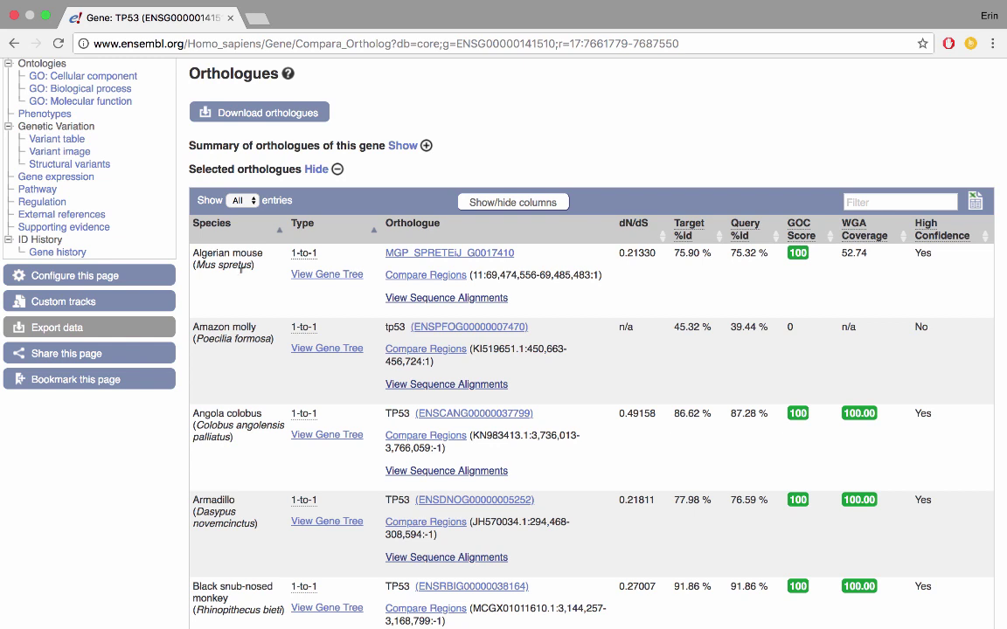
mouse_move(297, 252)
click(403, 300)
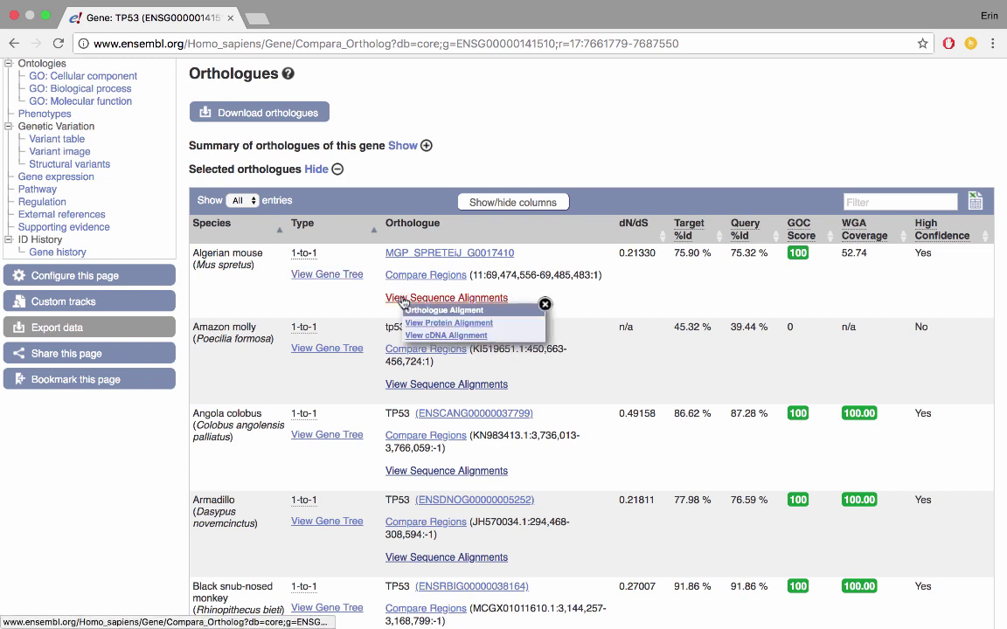
click(544, 305)
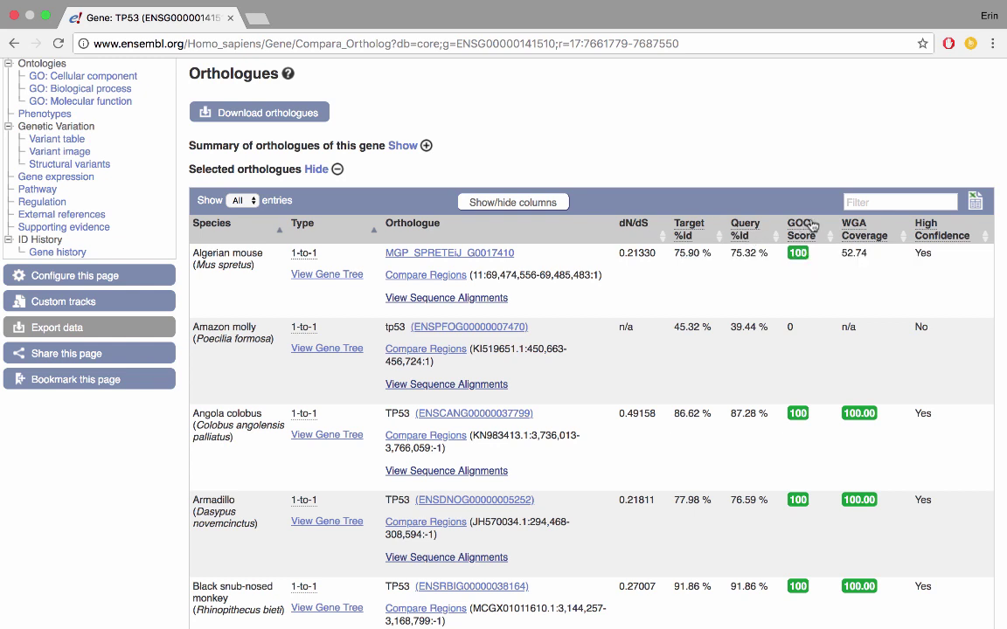
mouse_move(803, 229)
scroll(602, 253, up, 6)
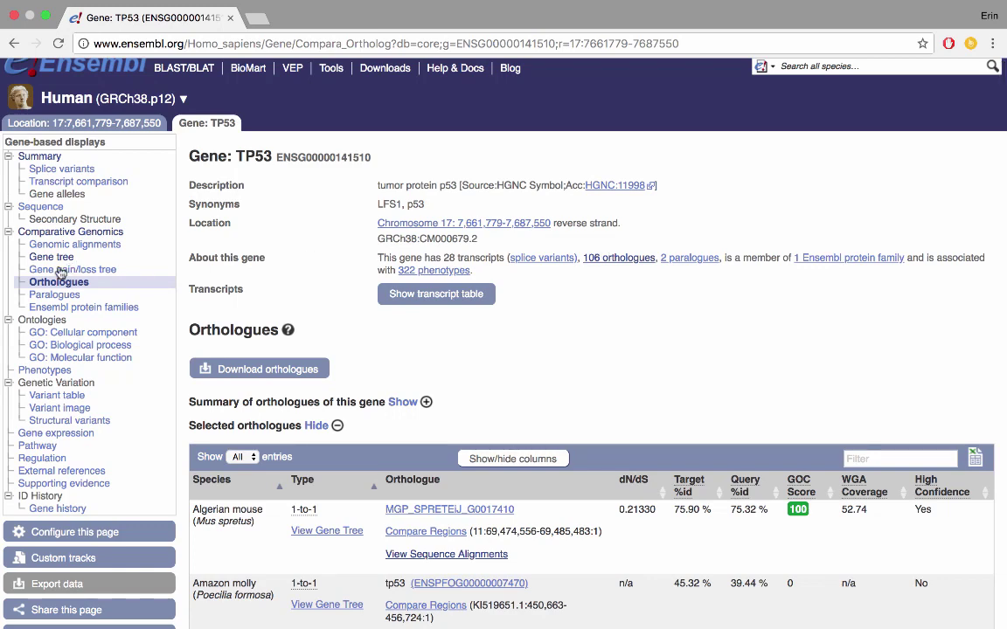
click(56, 295)
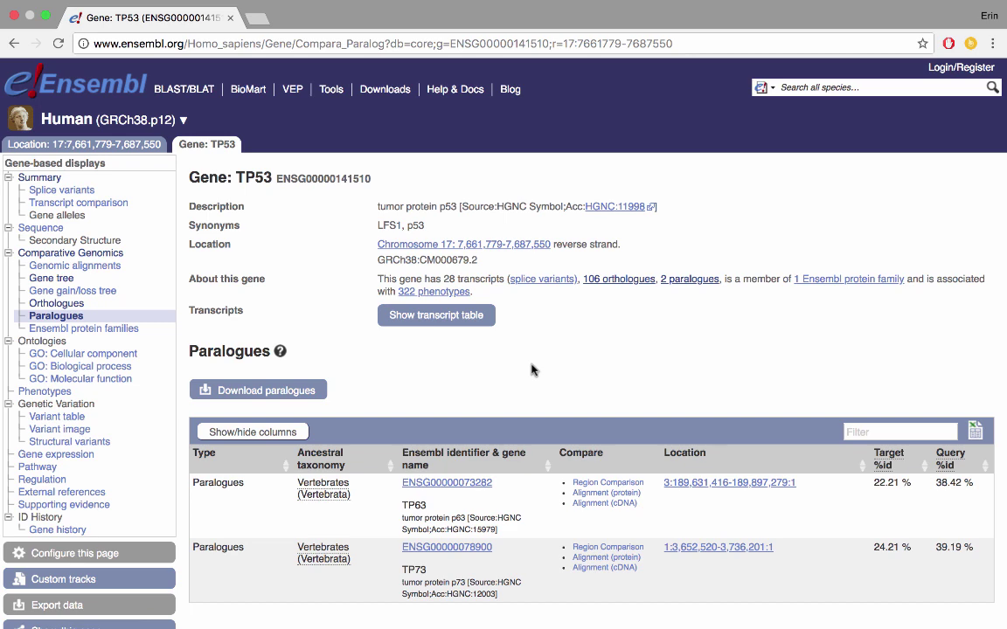
scroll(531, 370, down, 5)
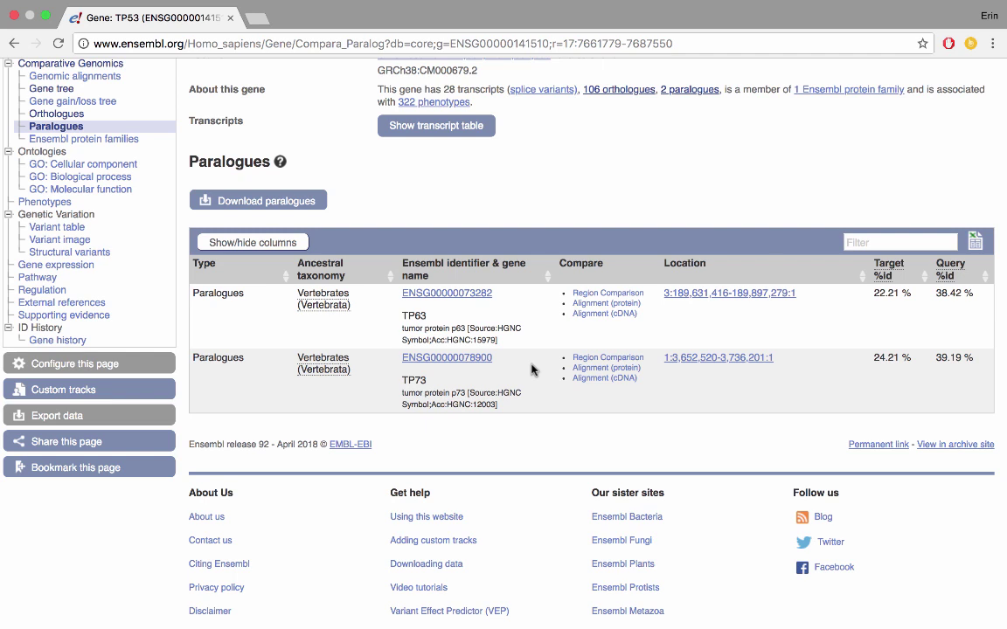
Step: Open the Ensembl protein families page and scroll to family PTHR11447 spanning 4 genes
click(51, 140)
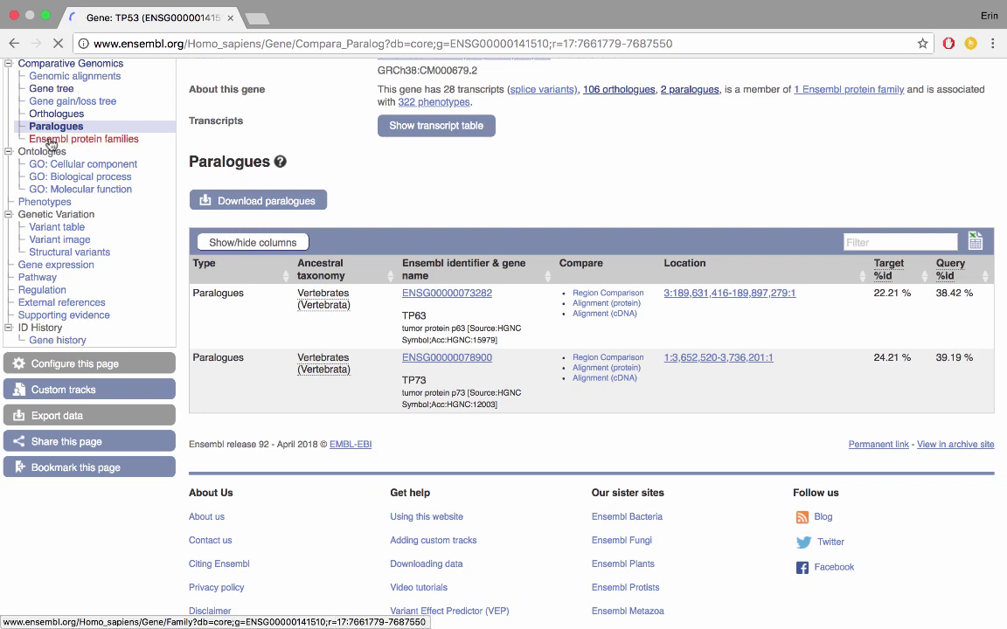
scroll(50, 144, down, 2)
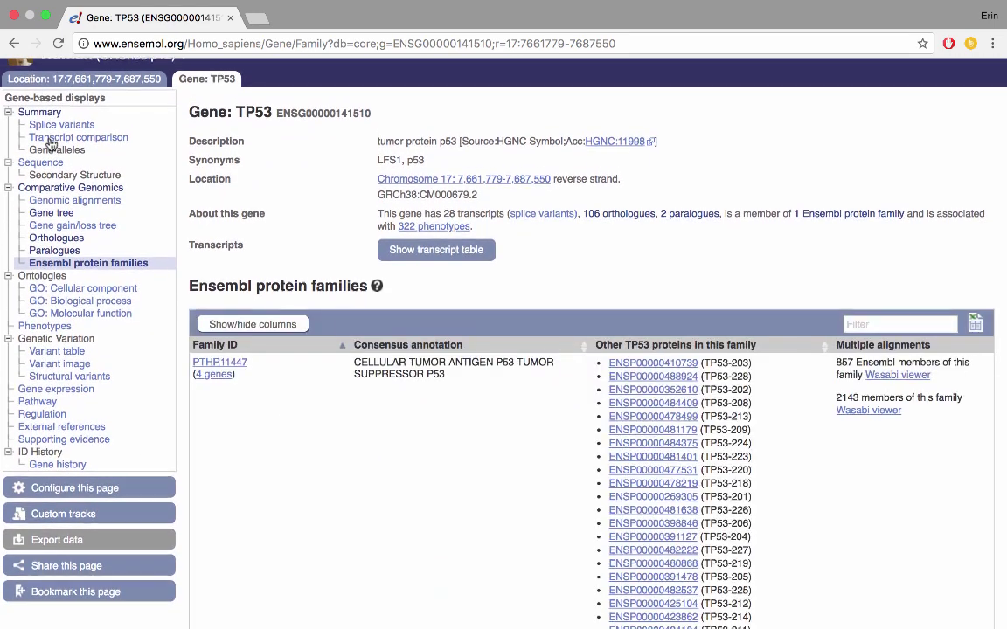
scroll(51, 144, down, 5)
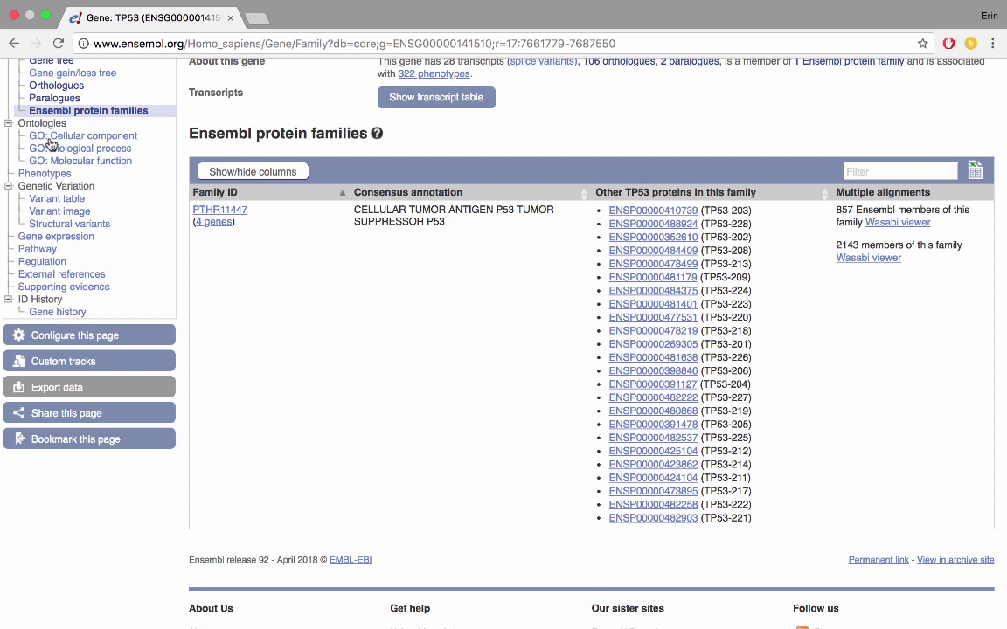
Step: List PTHR11447's human genes TP73, TP63 and TP53 on the karyotype and gene table
click(220, 224)
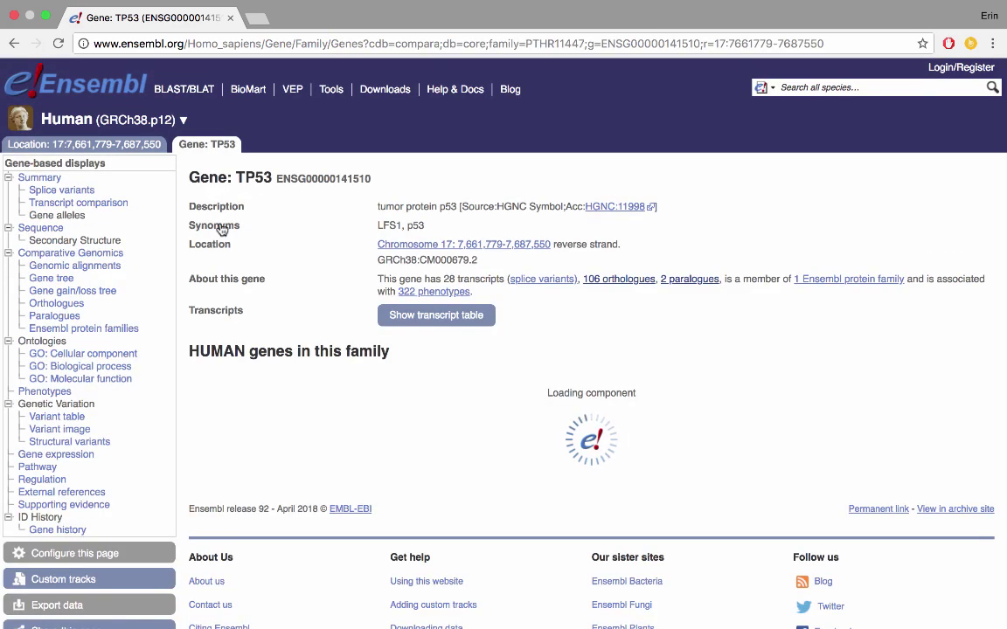
scroll(223, 229, down, 5)
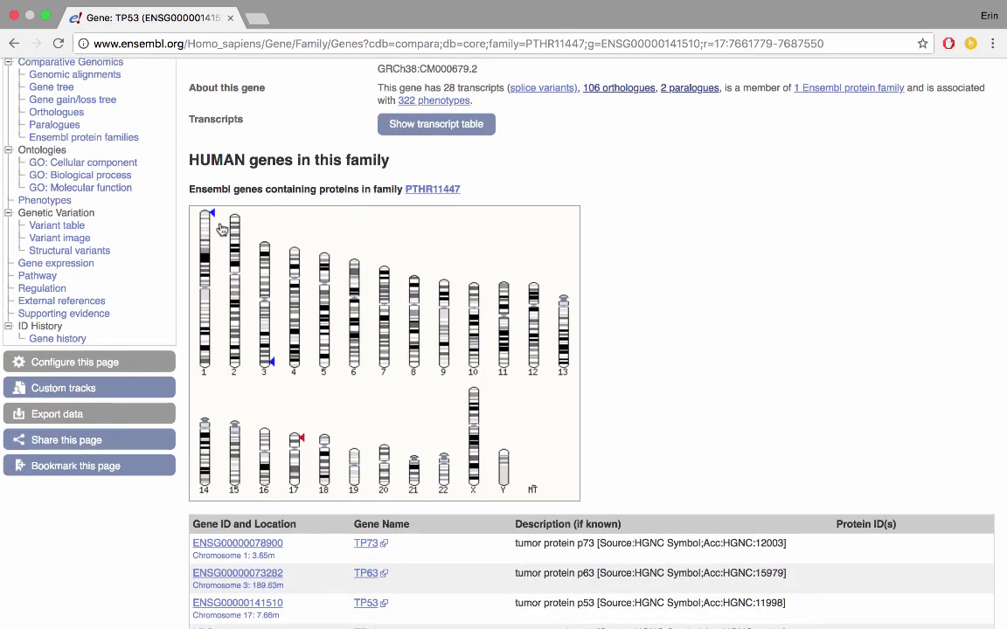
scroll(222, 229, down, 5)
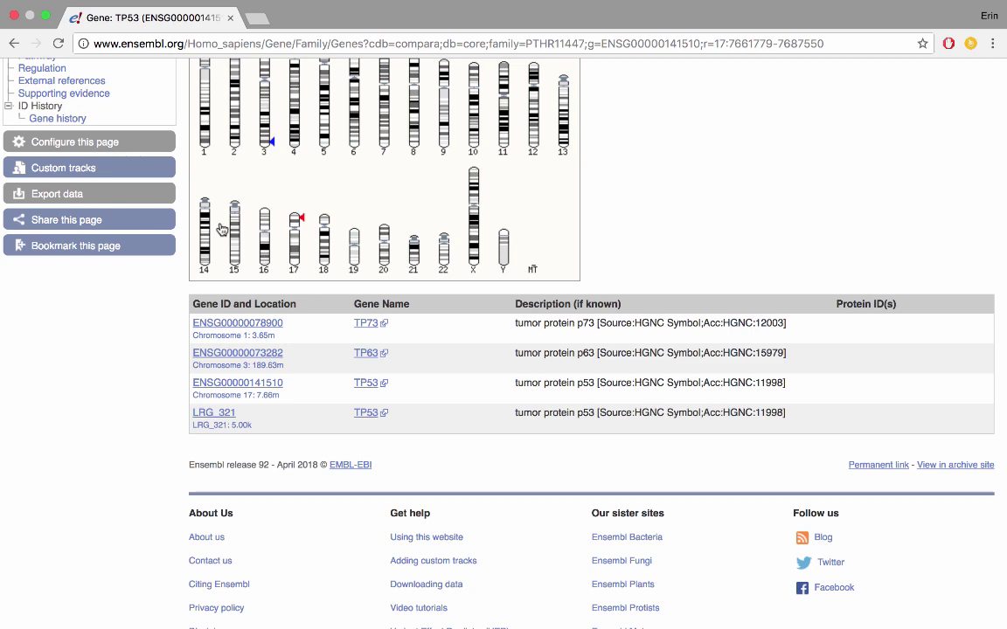
scroll(222, 229, up, 8)
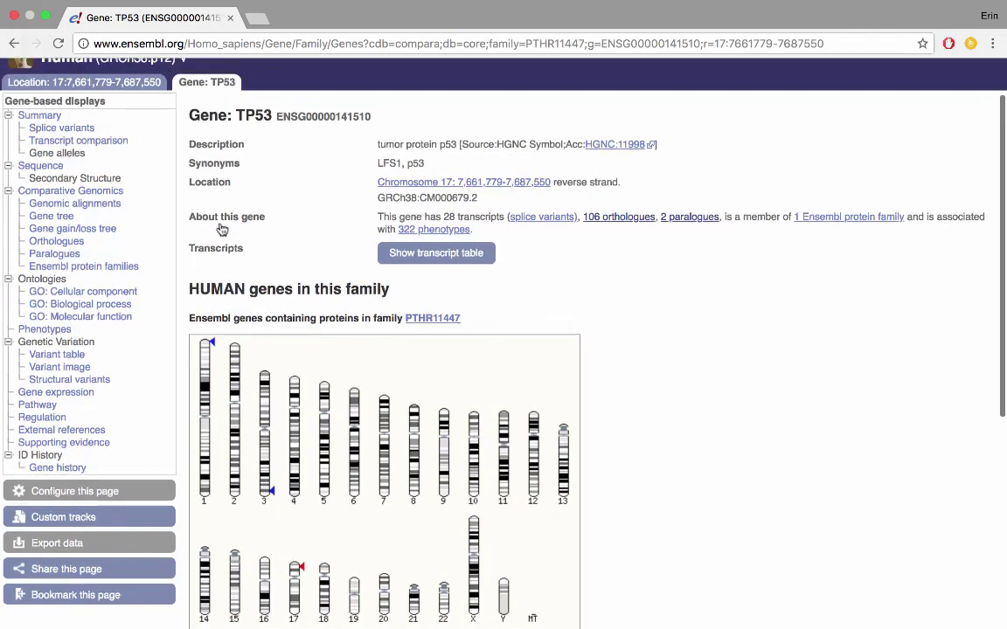
Step: Open the Gene gain/loss tree page and review the species tree and legend (p-value 0.998)
click(79, 256)
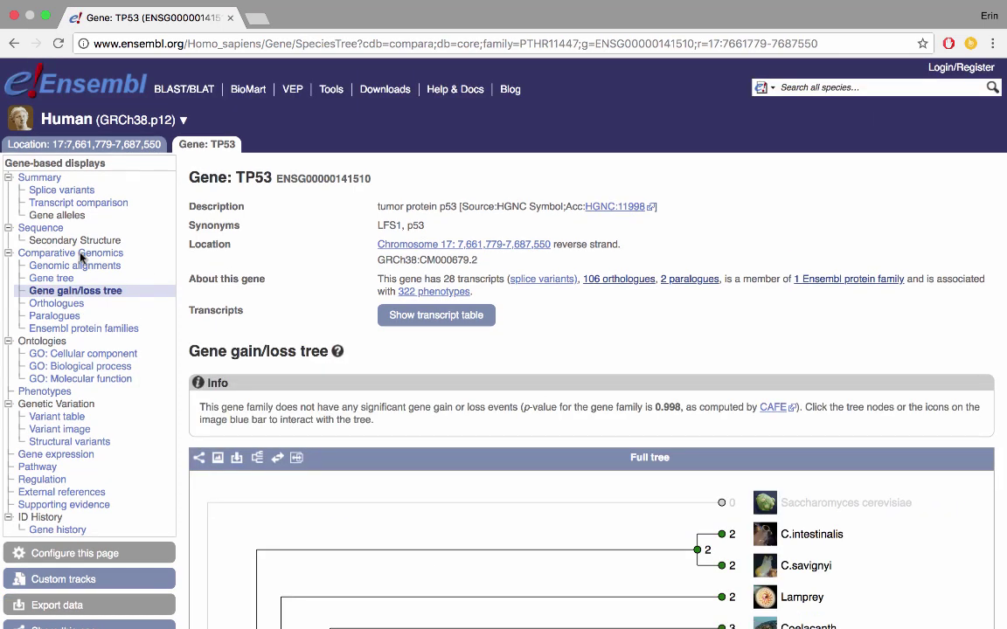
scroll(243, 308, down, 5)
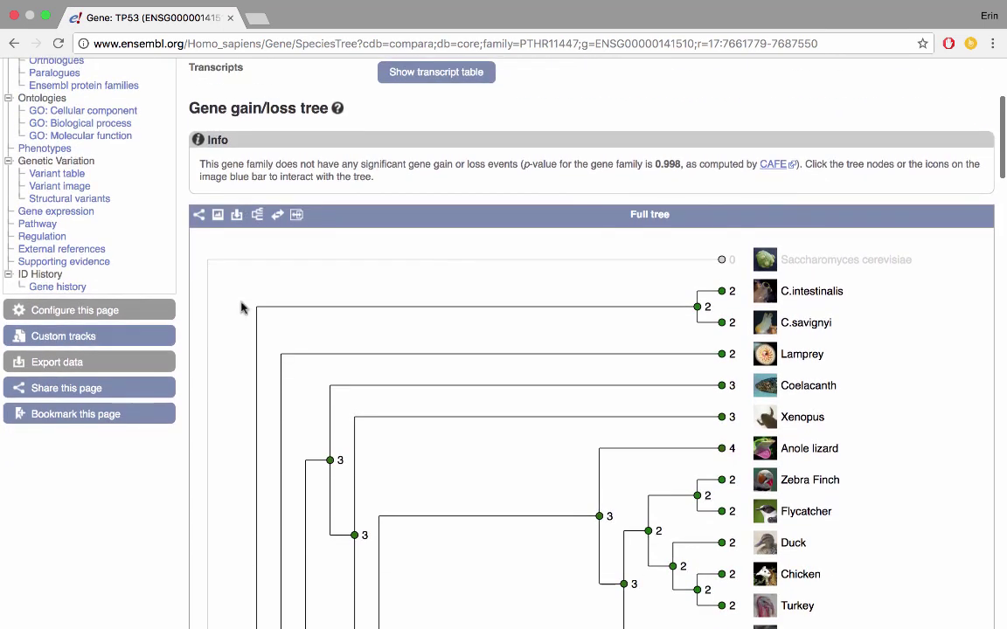
scroll(243, 308, down, 15)
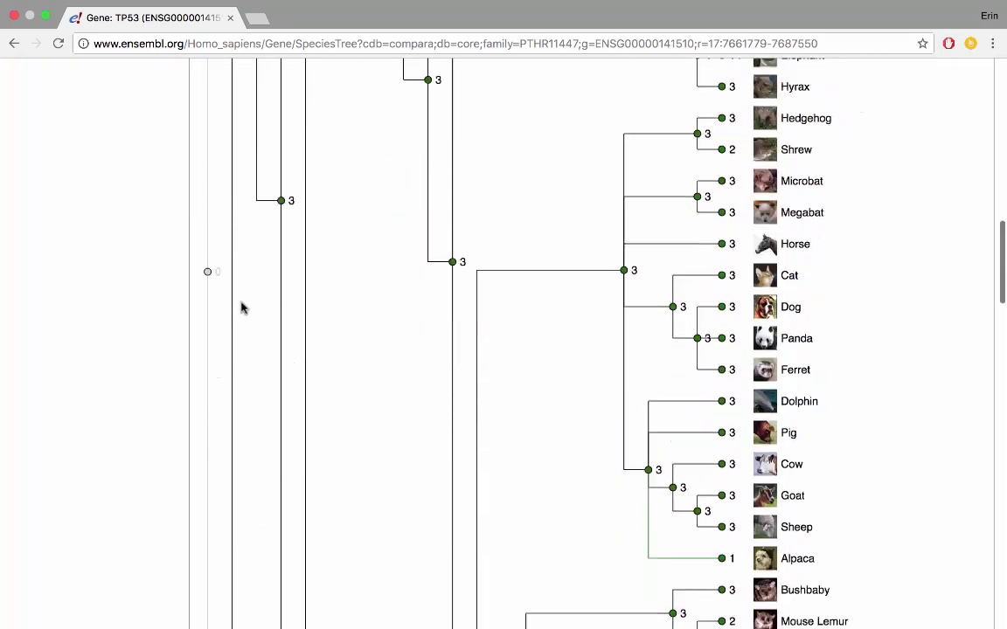
scroll(243, 308, down, 9)
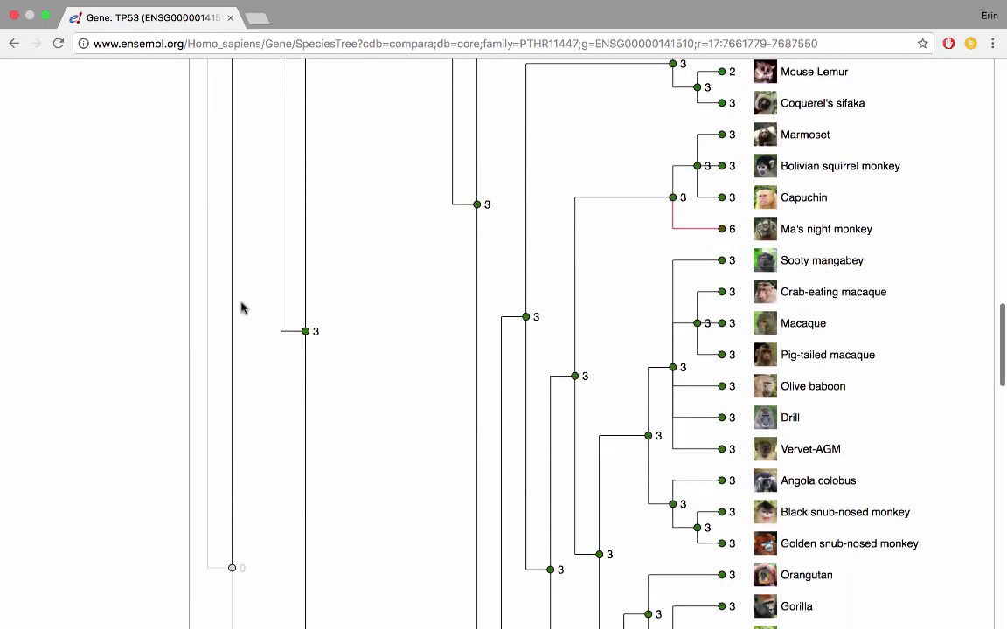
scroll(244, 308, down, 20)
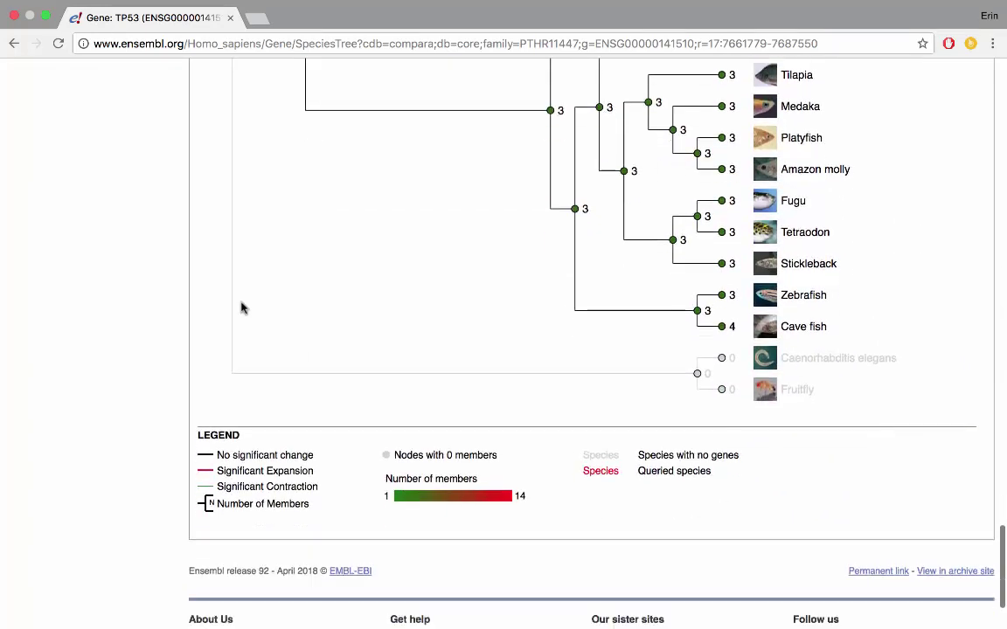
scroll(243, 307, down, 2)
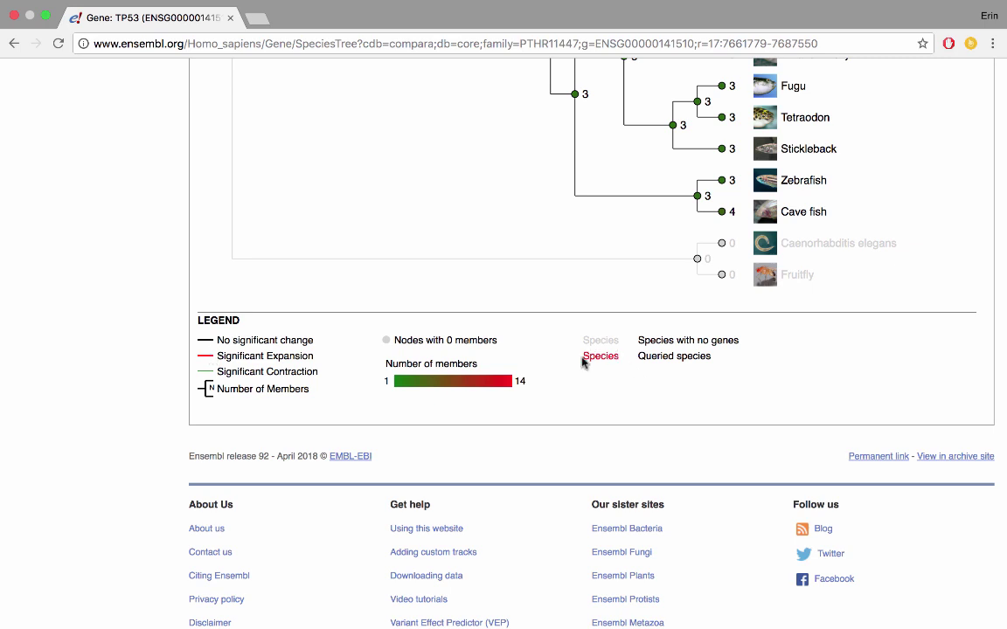
scroll(483, 223, up, 6)
scroll(484, 225, up, 7)
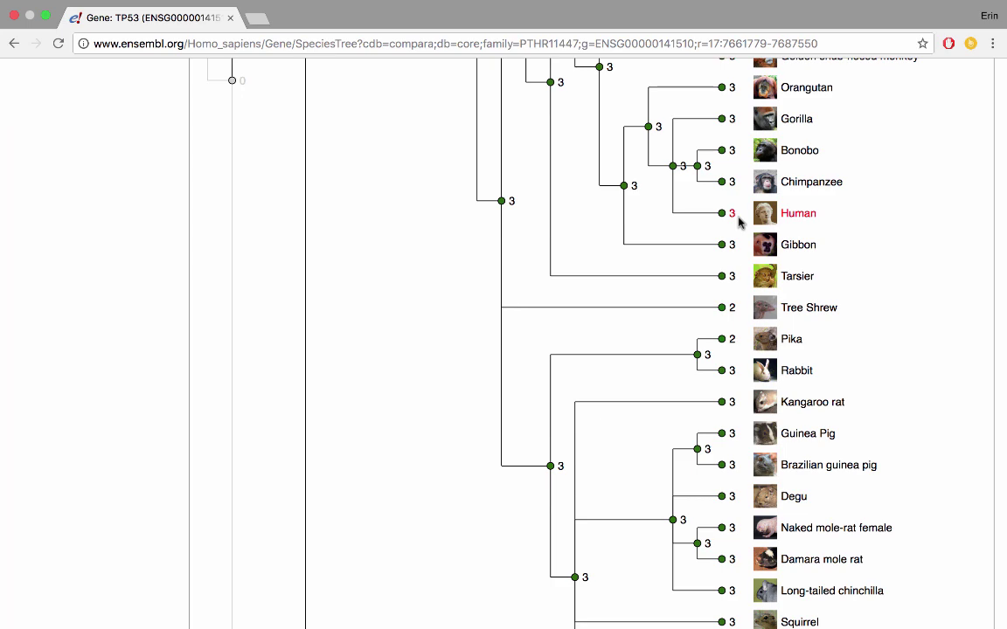
scroll(737, 223, up, 6)
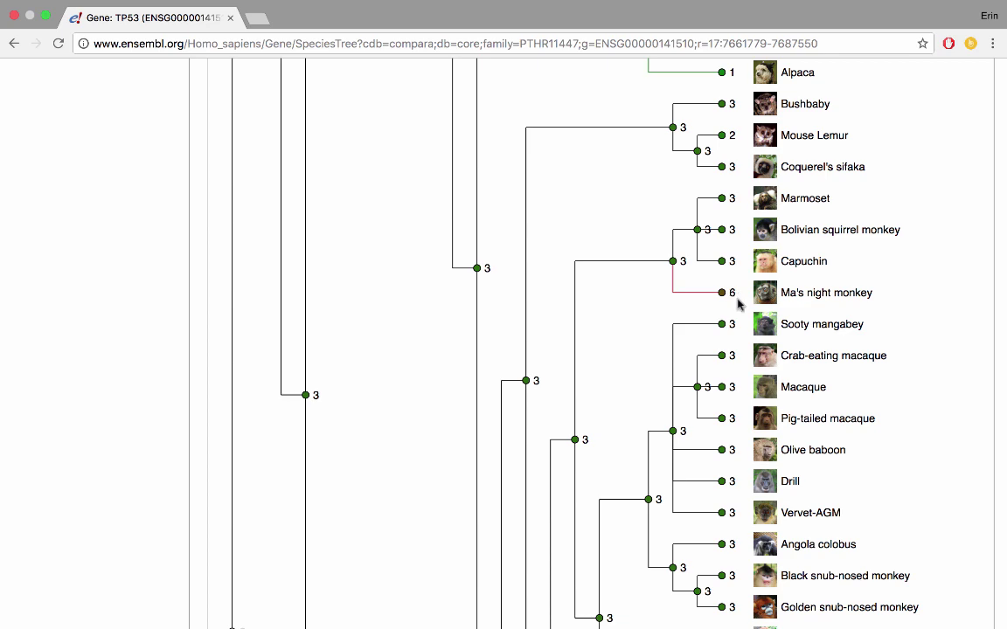
scroll(737, 302, up, 8)
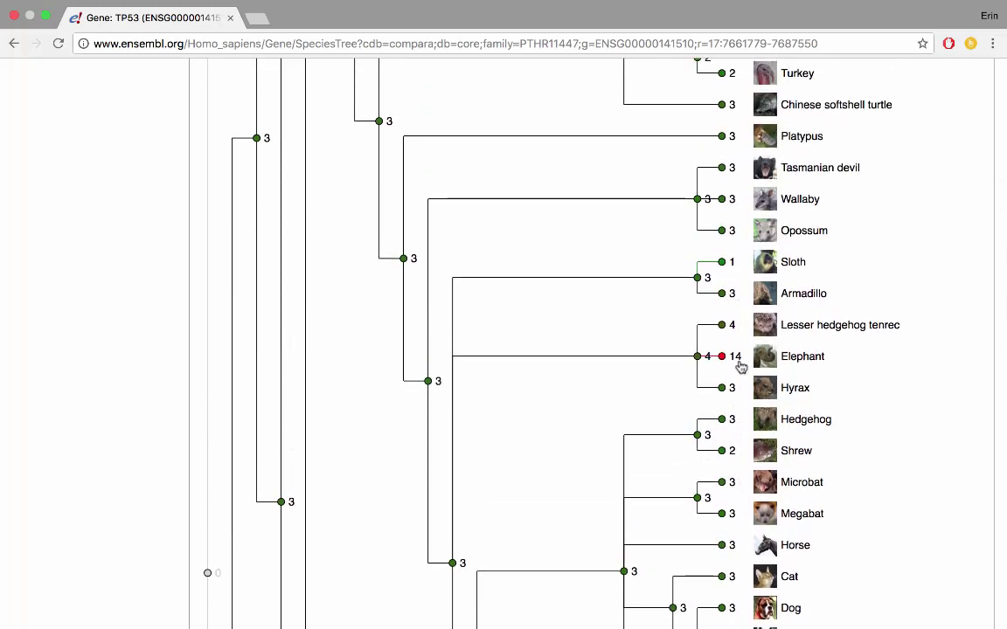
scroll(739, 365, up, 8)
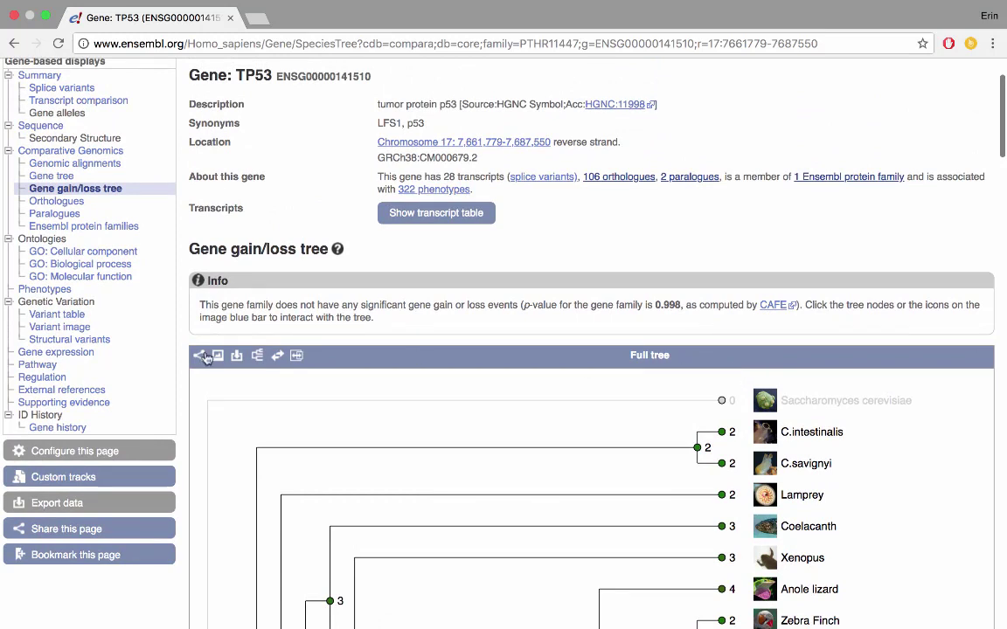
Step: Choose Minimal Tree and switch to the radial layout ringed by species names
click(260, 361)
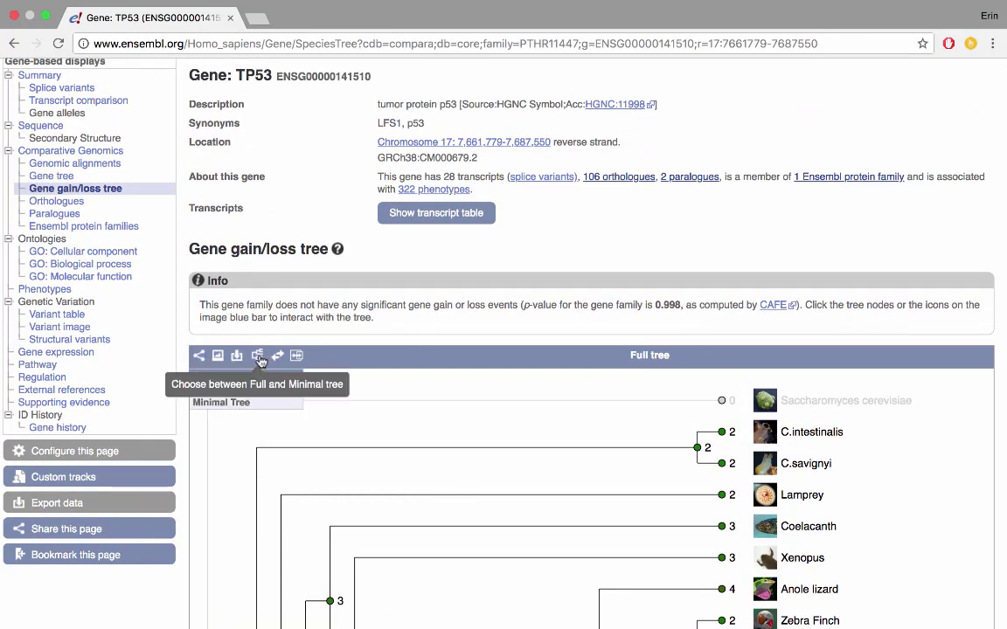
click(245, 404)
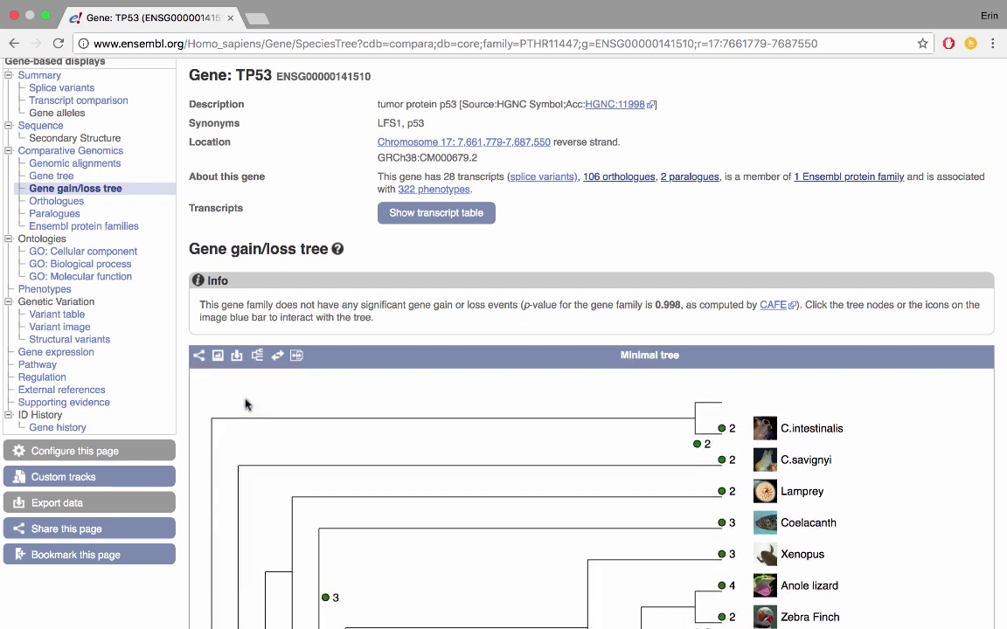
click(277, 357)
scroll(545, 402, down, 1)
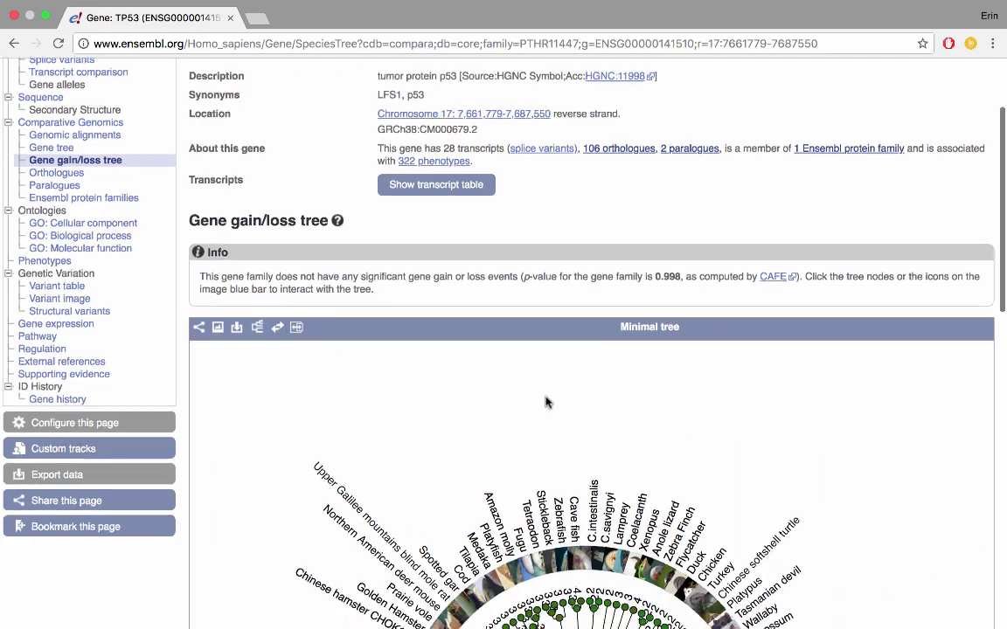
scroll(546, 402, down, 10)
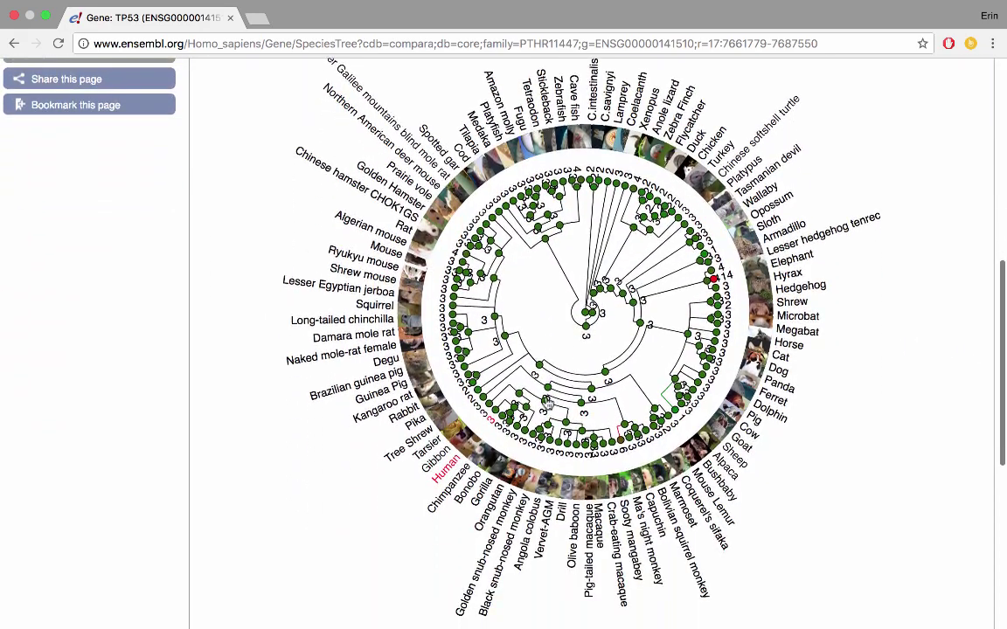
scroll(546, 403, up, 6)
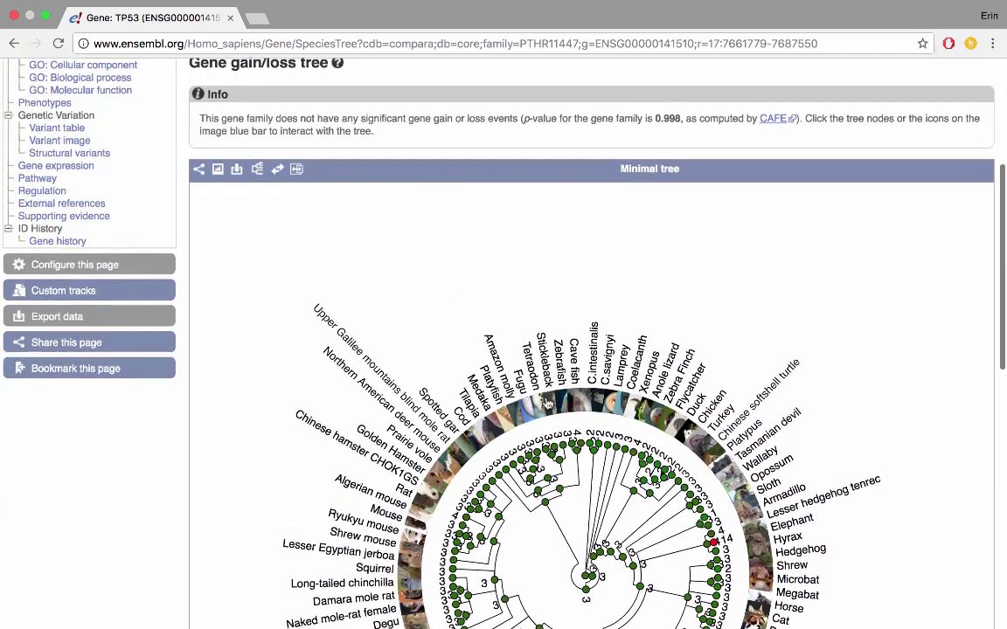
scroll(548, 402, up, 3)
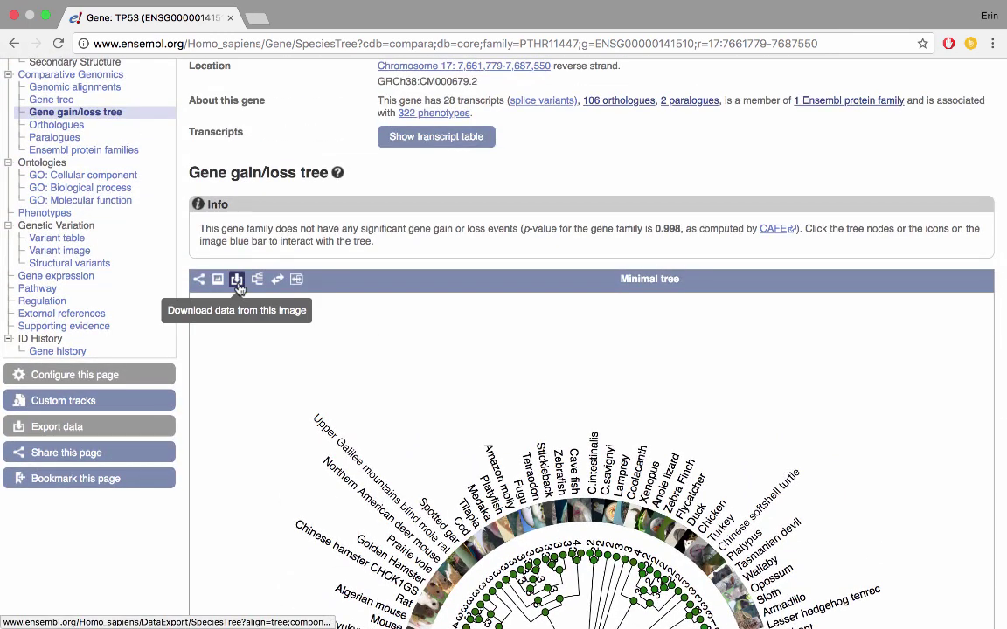